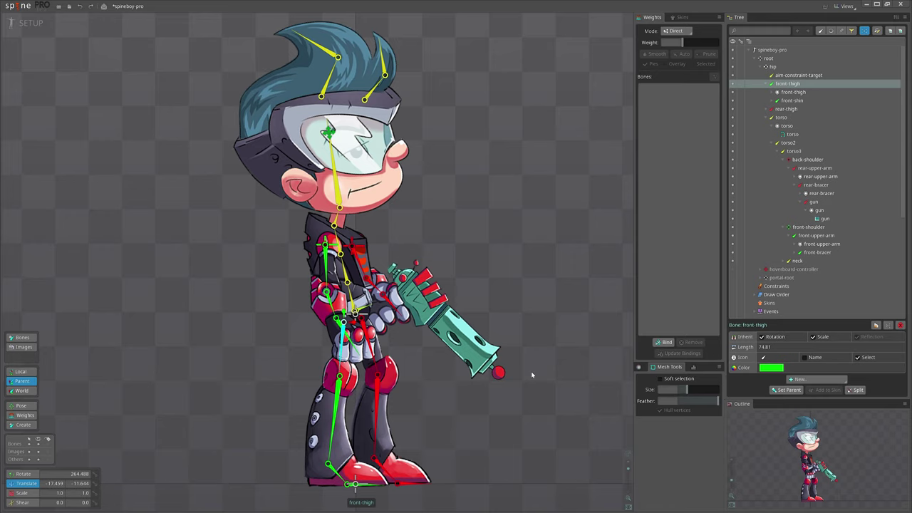
Step: Clear the current selection and select the front-thigh bone on the character
click(500, 418)
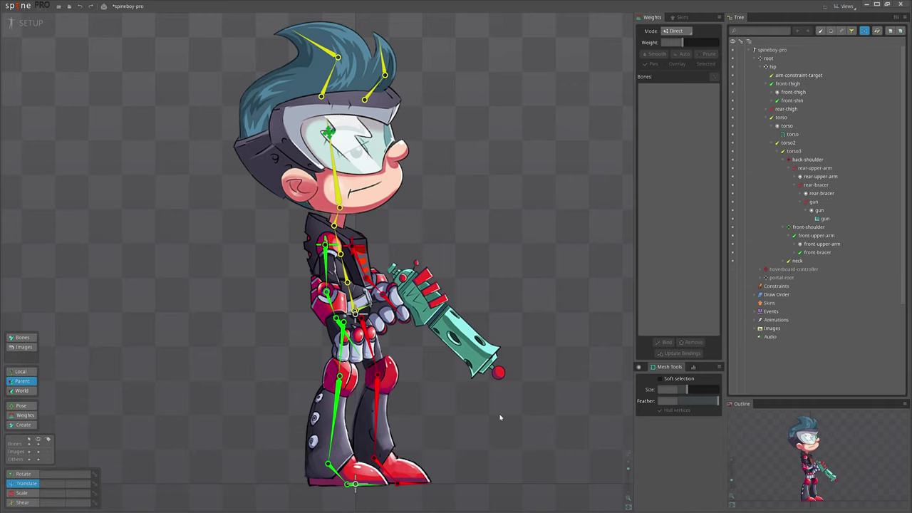
scroll(356, 369, up, 6)
click(320, 317)
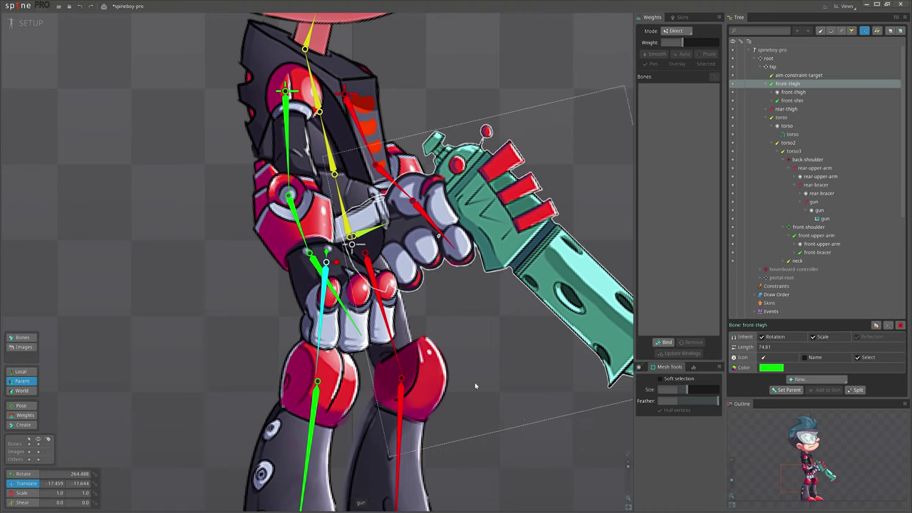
scroll(489, 389, down, 3)
drag(489, 389, 448, 401)
scroll(449, 401, up, 1)
scroll(448, 402, up, 1)
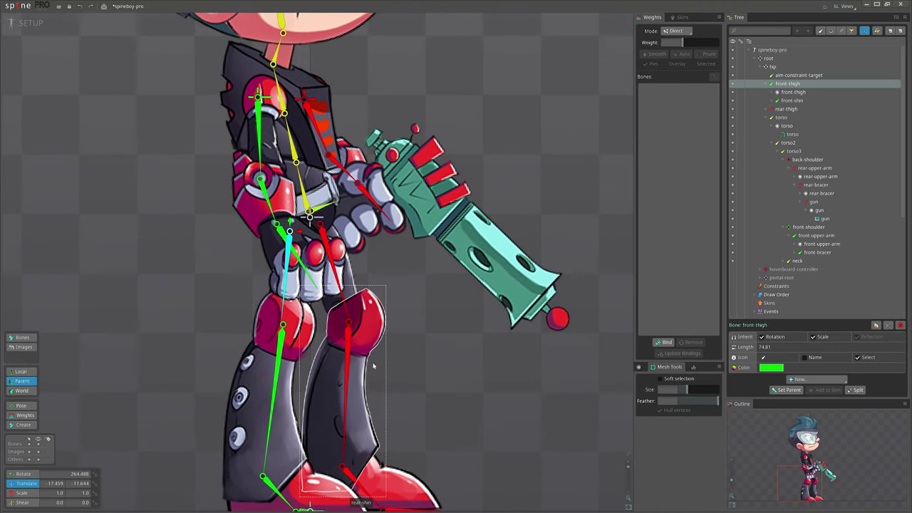
Step: With the Create tool, redraw the front-thigh bone from the hip to the knee, about 72 units long
click(27, 425)
scroll(309, 229, up, 3)
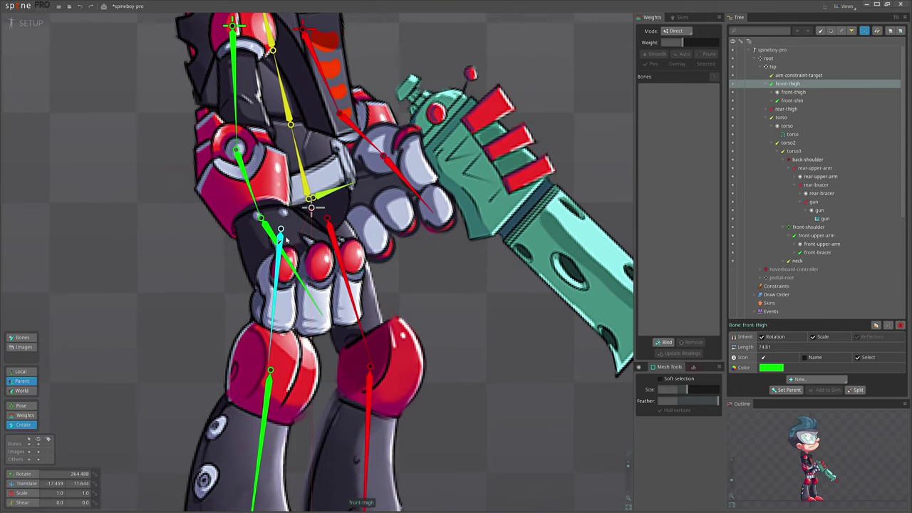
drag(288, 227, 285, 372)
drag(294, 233, 263, 356)
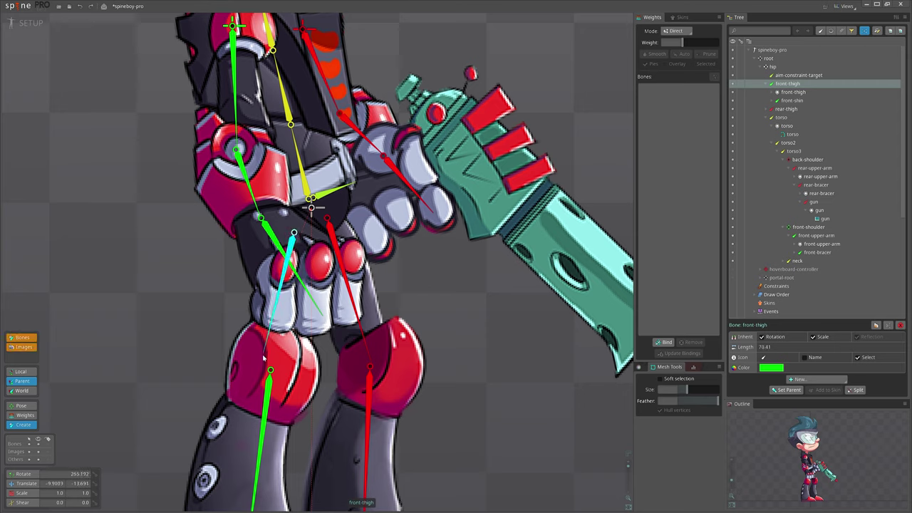
drag(265, 254, 290, 243)
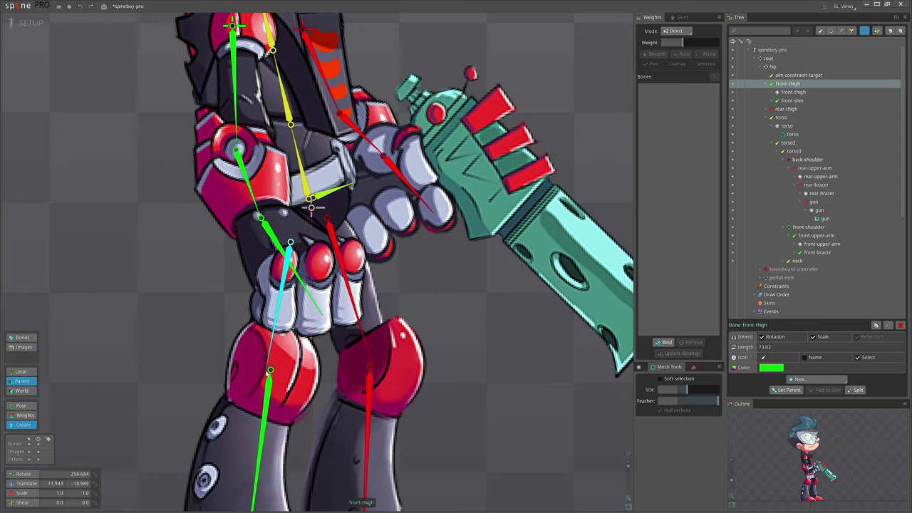
scroll(307, 366, down, 2)
drag(283, 195, 287, 247)
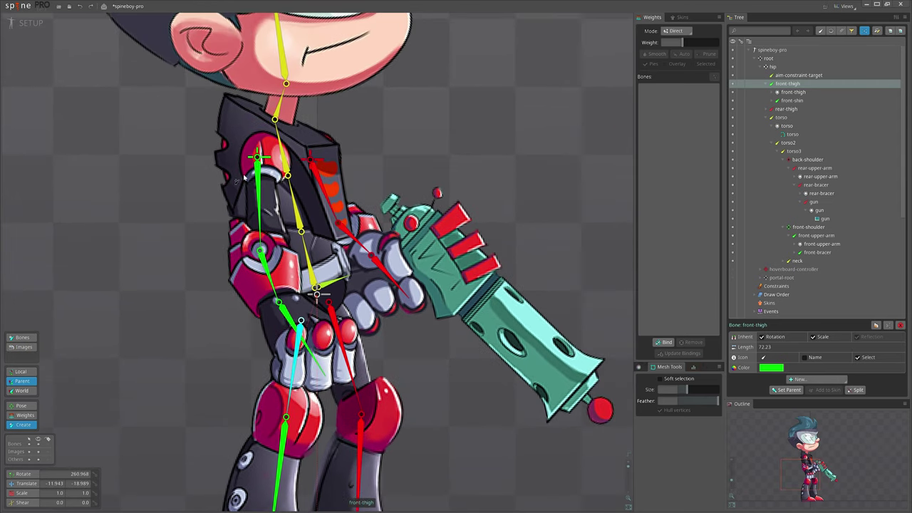
scroll(271, 160, down, 3)
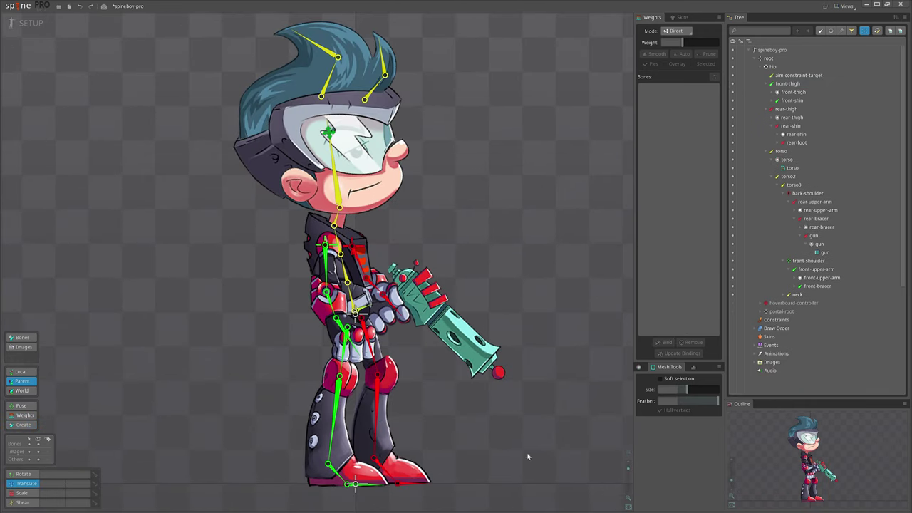
Step: Add a new child bone to the rear-shin bone
scroll(458, 373, up, 3)
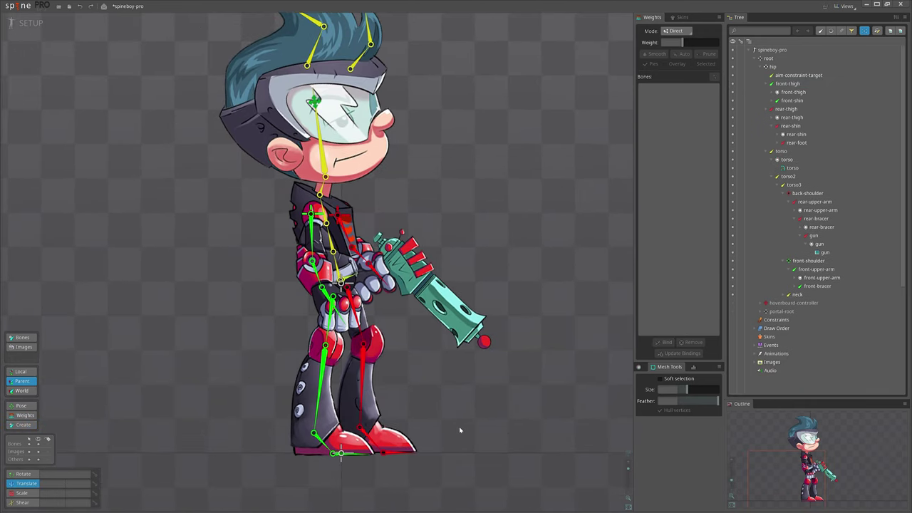
click(377, 350)
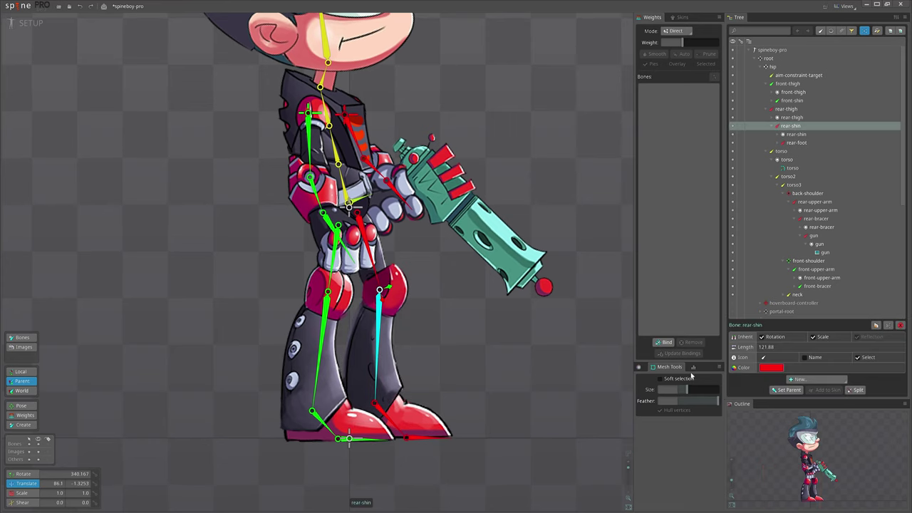
scroll(387, 337, up, 3)
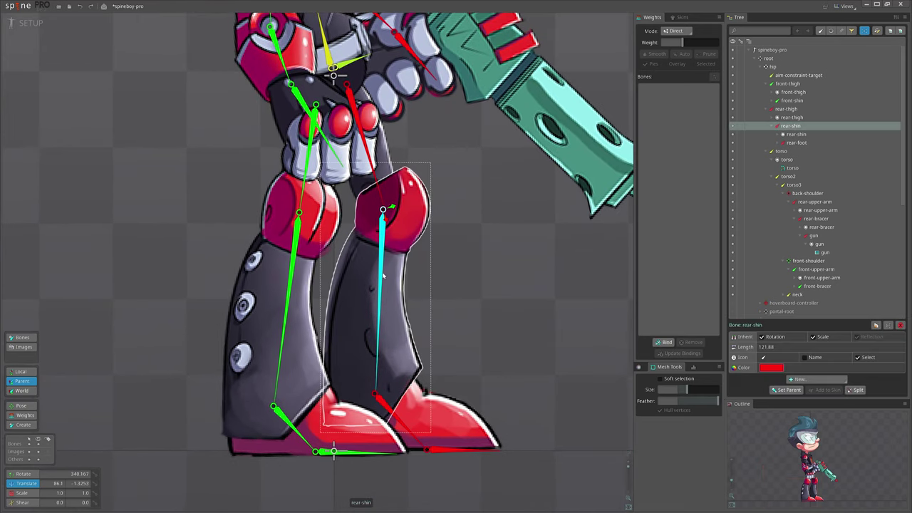
click(801, 379)
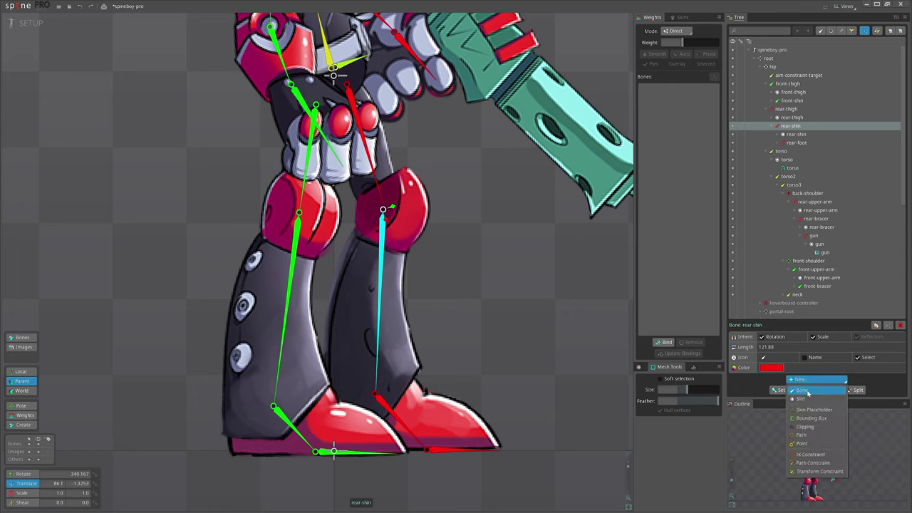
click(806, 392)
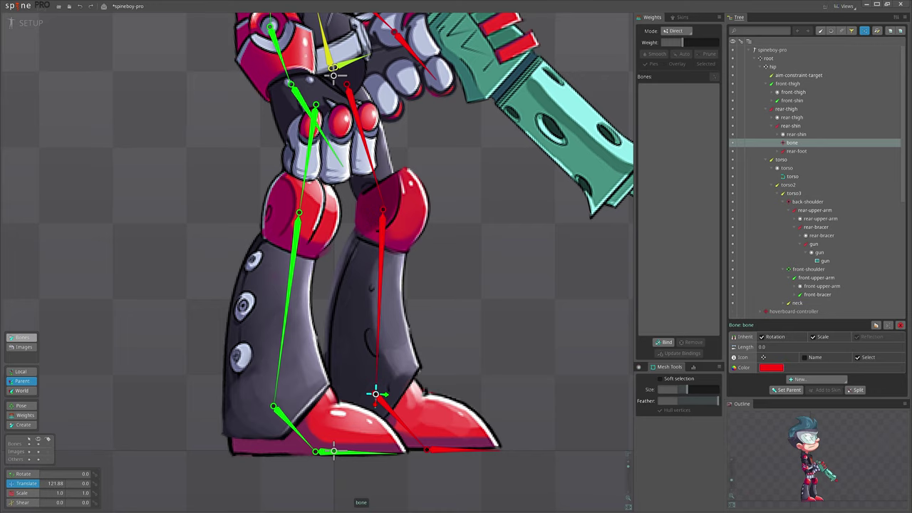
Step: Switch the transform axes to World for the new bone under rear-shin
click(21, 391)
scroll(472, 328, down, 3)
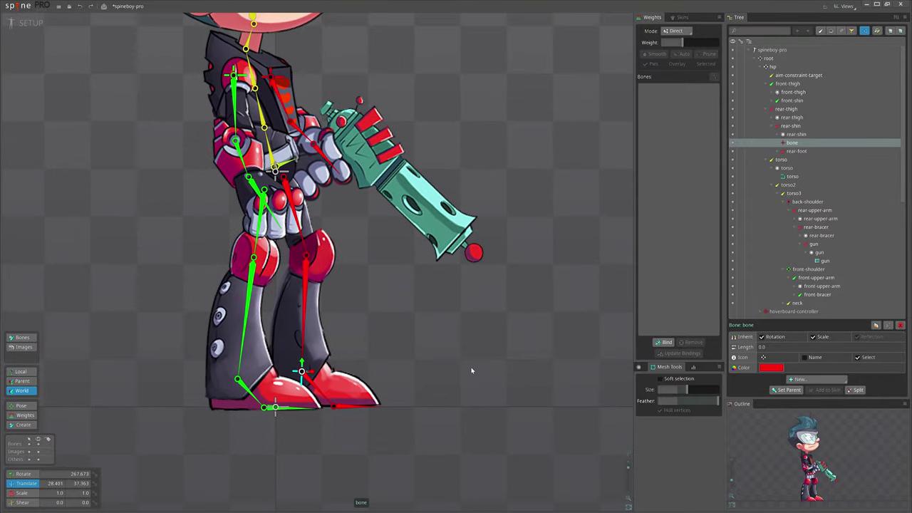
scroll(470, 371, down, 2)
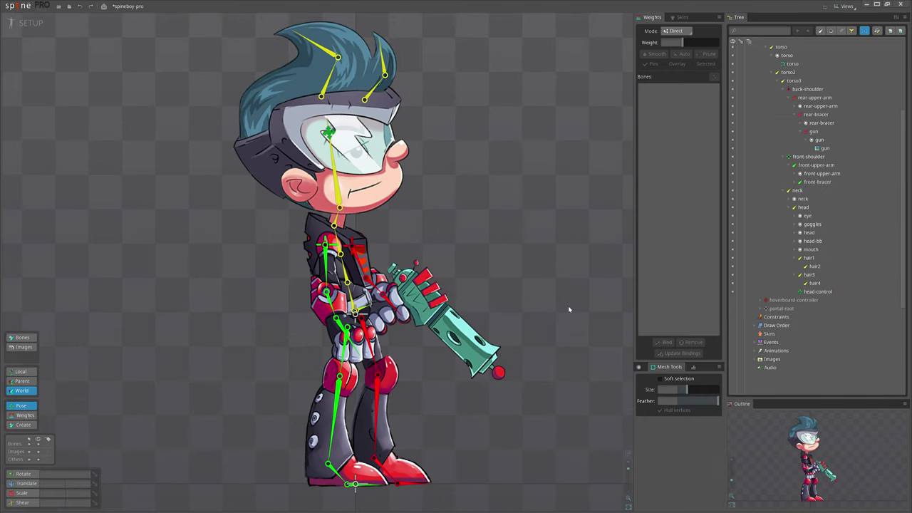
Step: Try posing the front arm with the front-bracer and front-upper-arm bones selected, and undo the pose
drag(557, 312, 498, 315)
drag(396, 414, 406, 411)
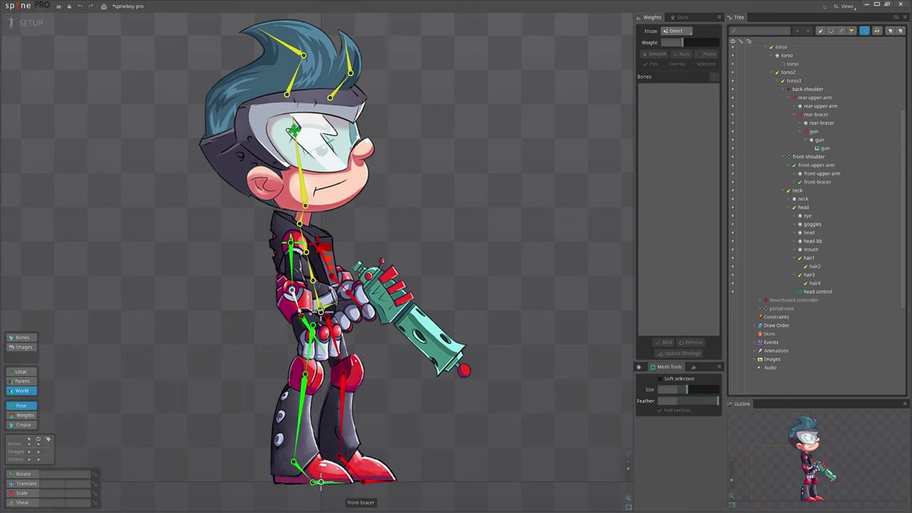
click(298, 292)
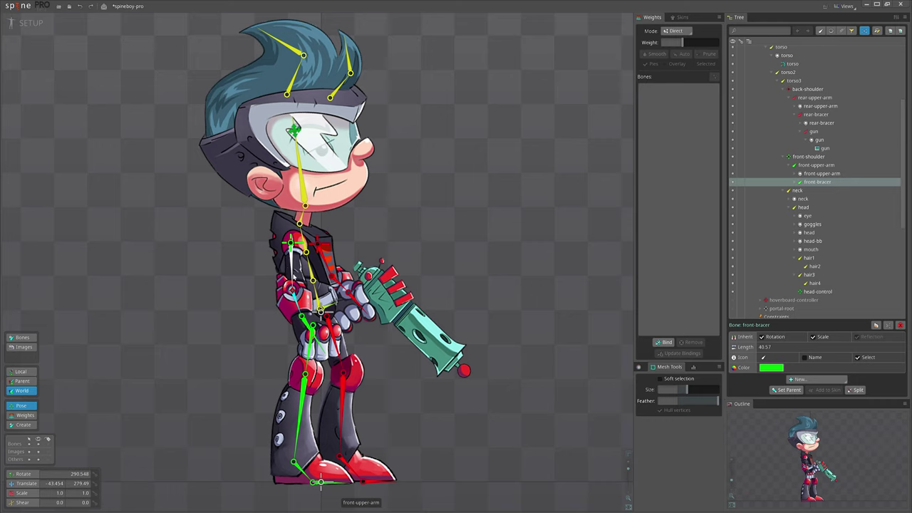
ctrl+click(292, 272)
drag(298, 305, 287, 285)
key(ctrl+z)
Step: Select the rear-bracer and rear-upper-arm bones together and try posing the rear arm
click(339, 283)
ctrl+click(326, 261)
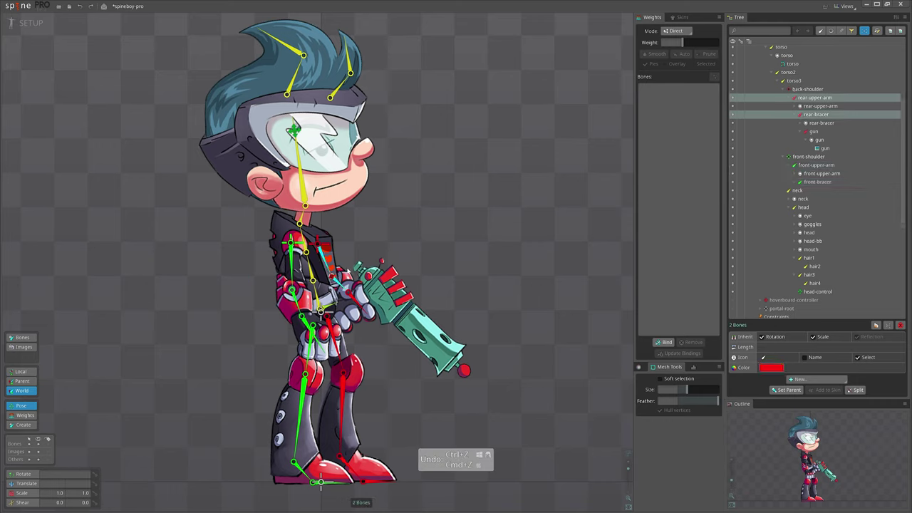
drag(326, 261, 321, 320)
Step: Select the hair4 and hair2 bones together and activate the Rotate tool
click(284, 106)
drag(416, 171, 433, 204)
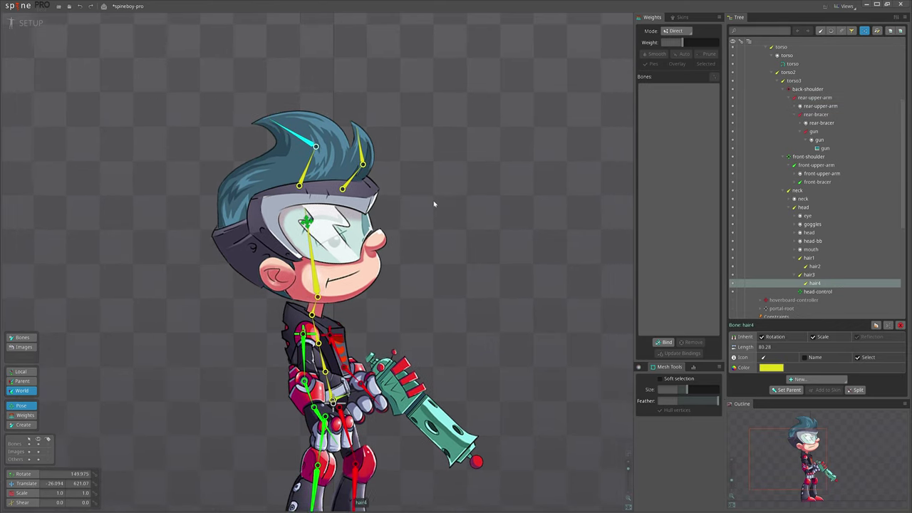
ctrl+click(363, 155)
drag(419, 146, 398, 131)
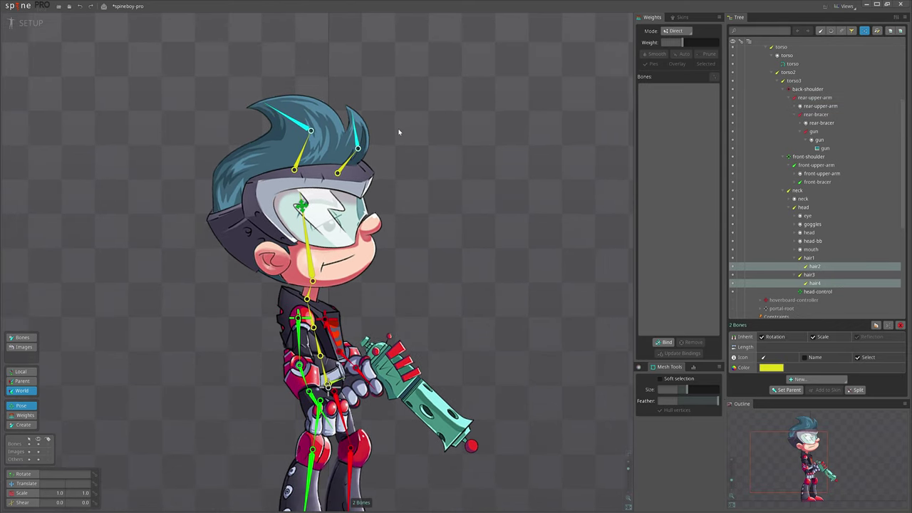
drag(474, 182, 458, 143)
key(c)
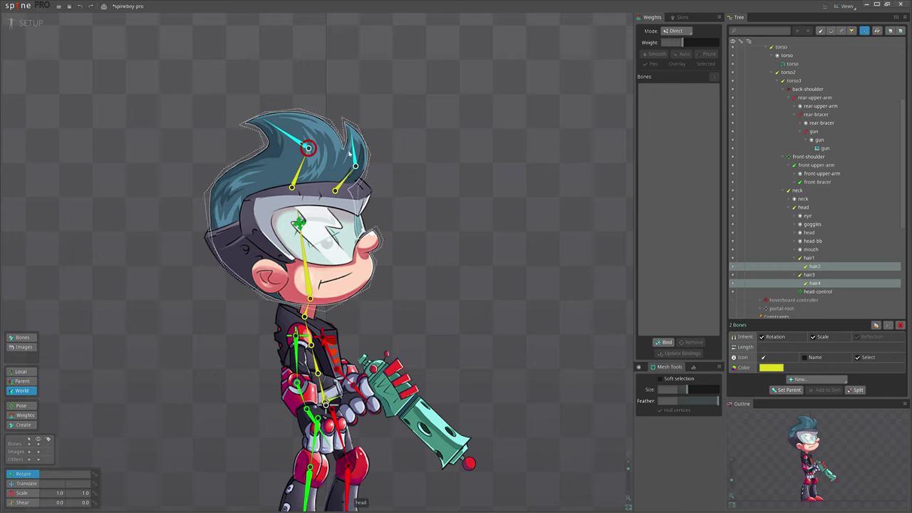
scroll(360, 146, up, 1)
scroll(406, 129, down, 2)
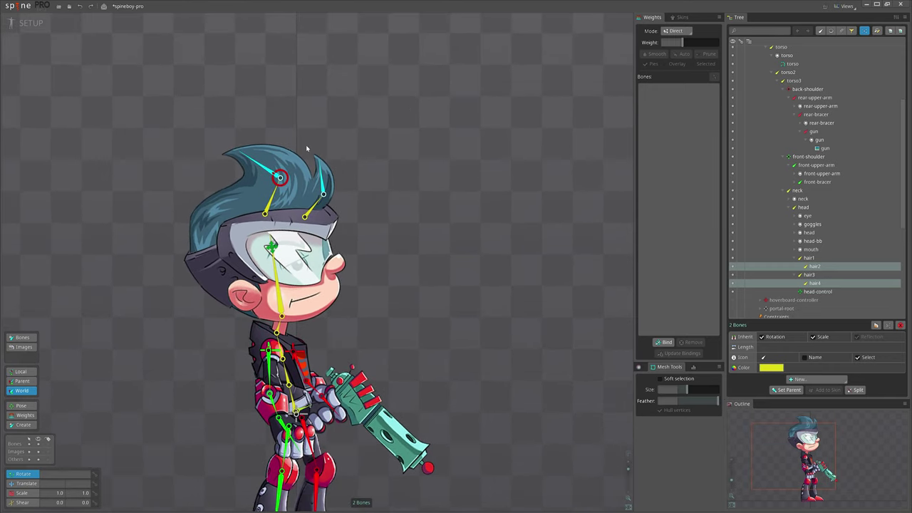
scroll(278, 182, up, 2)
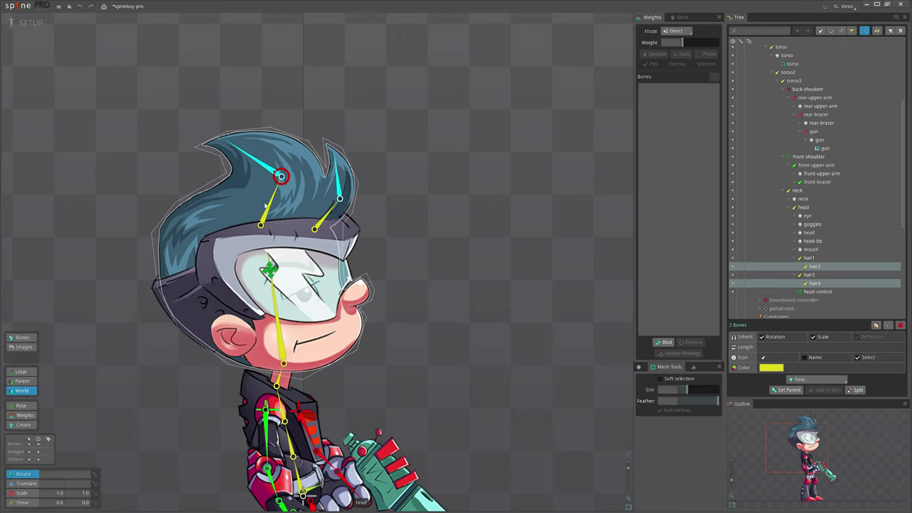
Step: Use the Pose tool to bend the hair2 and hair4 bones so both hair tips tilt in new directions
key(b)
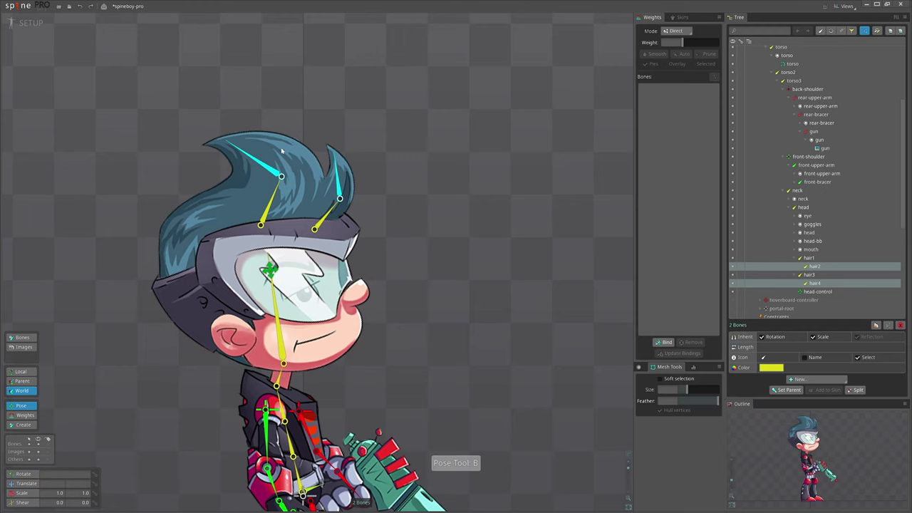
mouse_move(243, 154)
mouse_down()
mouse_move(258, 136)
mouse_move(242, 155)
mouse_up()
drag(335, 153, 366, 159)
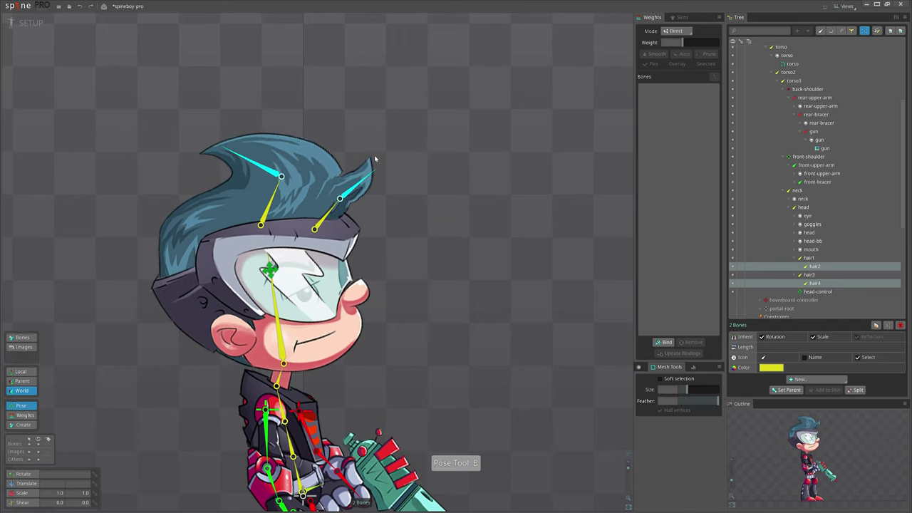
drag(242, 155, 252, 184)
drag(371, 181, 409, 188)
drag(426, 232, 356, 139)
scroll(396, 140, down, 2)
drag(411, 187, 405, 145)
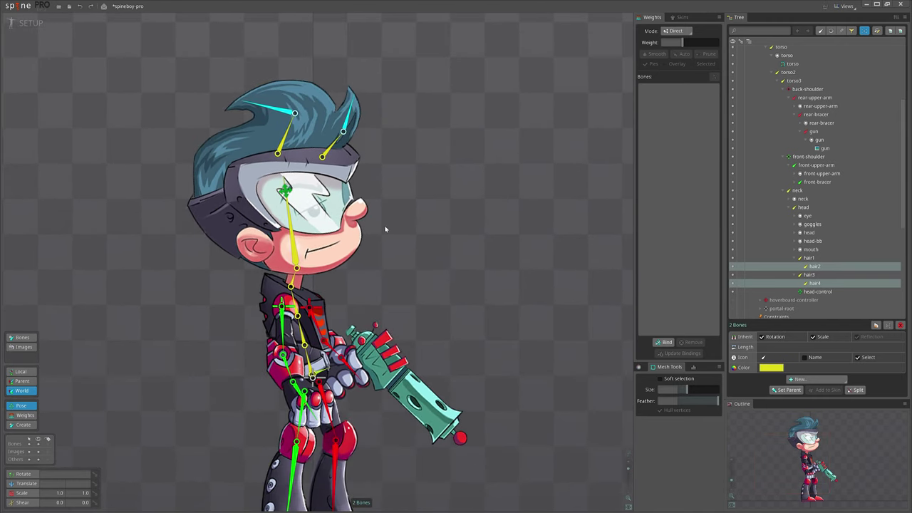
drag(404, 247, 386, 196)
drag(314, 256, 334, 238)
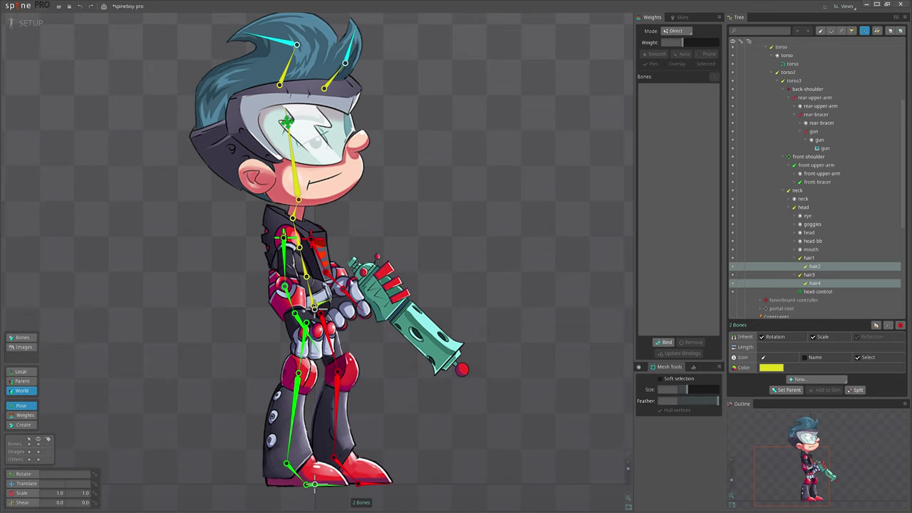
drag(405, 250, 440, 248)
scroll(417, 202, down, 2)
scroll(407, 224, up, 2)
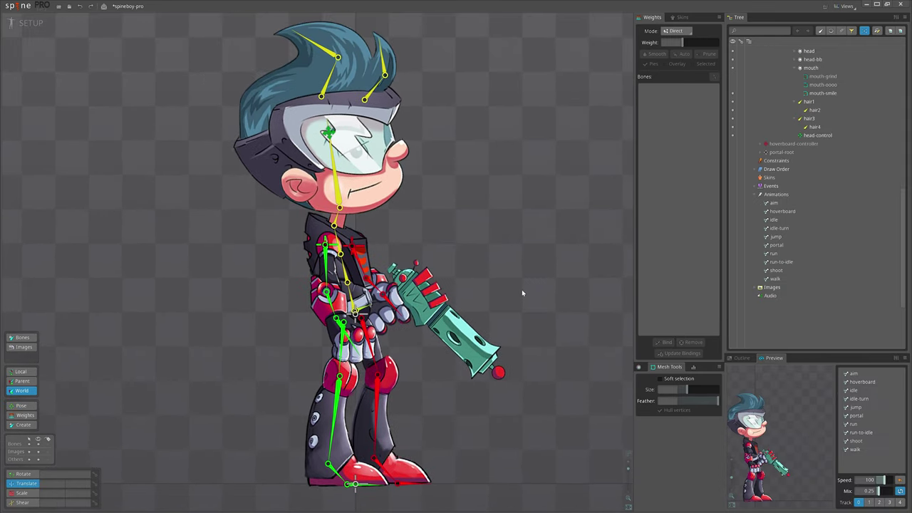
Step: Select the torso2 bone and the torso3 bone in turn to examine their inherit rotation and scale settings
click(348, 275)
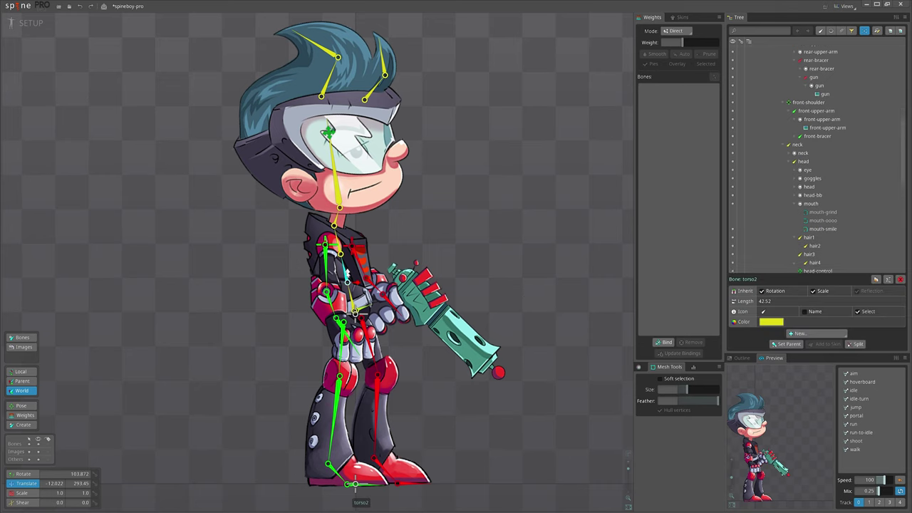
scroll(360, 274, up, 2)
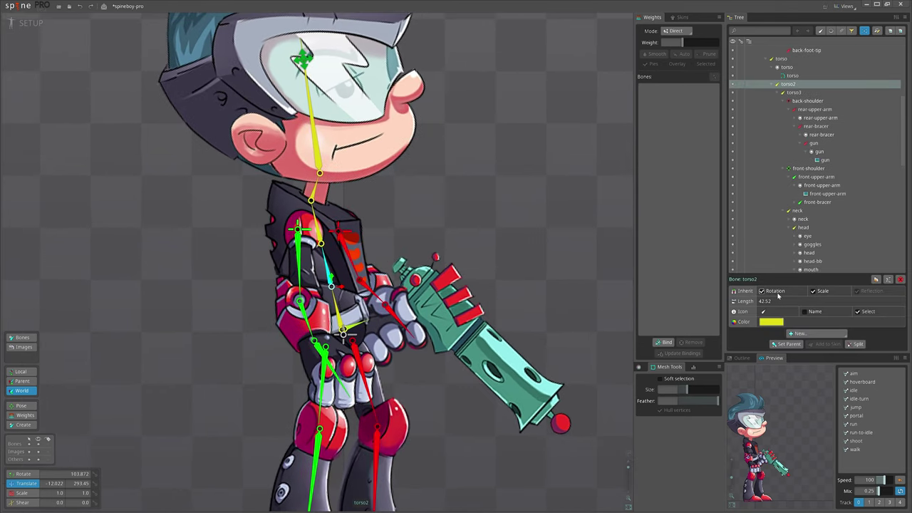
drag(478, 241, 434, 224)
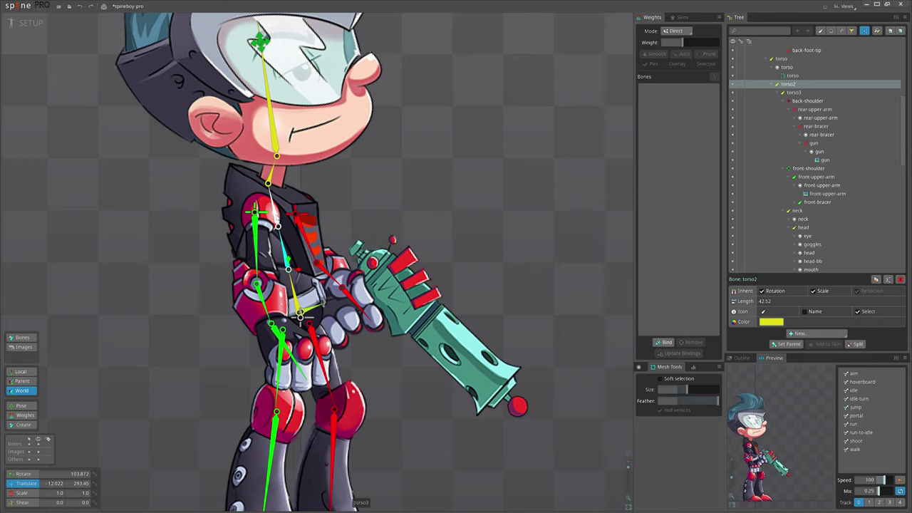
click(274, 210)
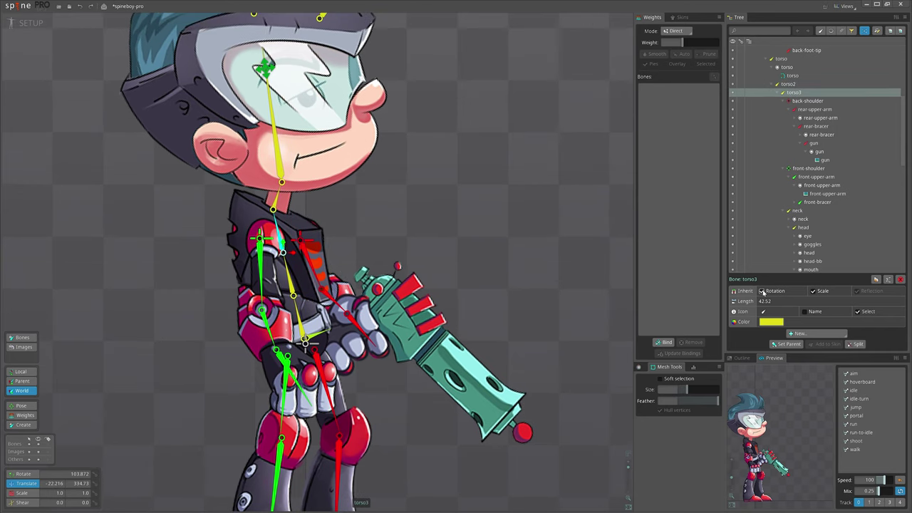
drag(429, 220, 443, 231)
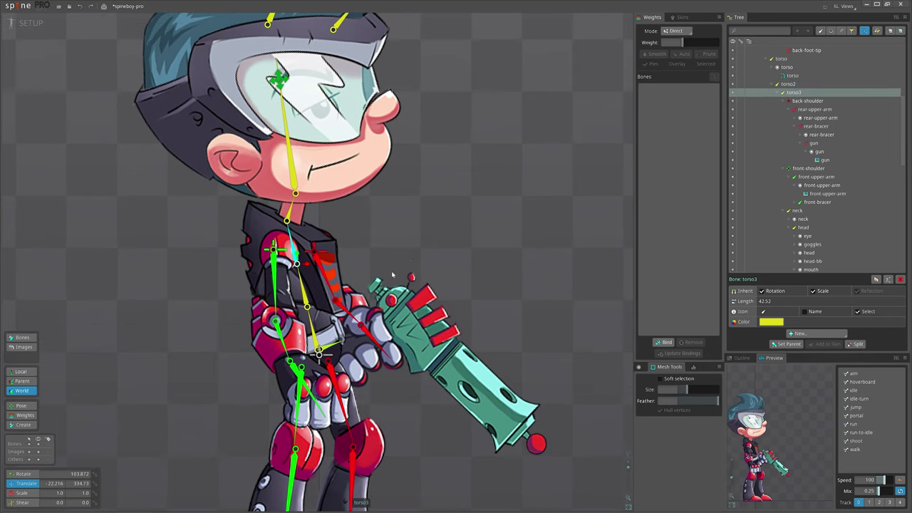
scroll(363, 233, down, 2)
scroll(308, 186, up, 3)
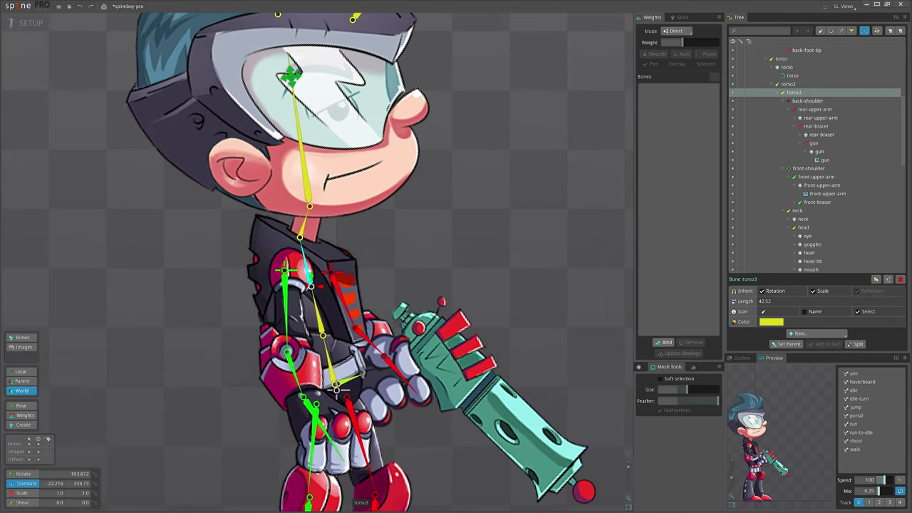
scroll(342, 292, down, 3)
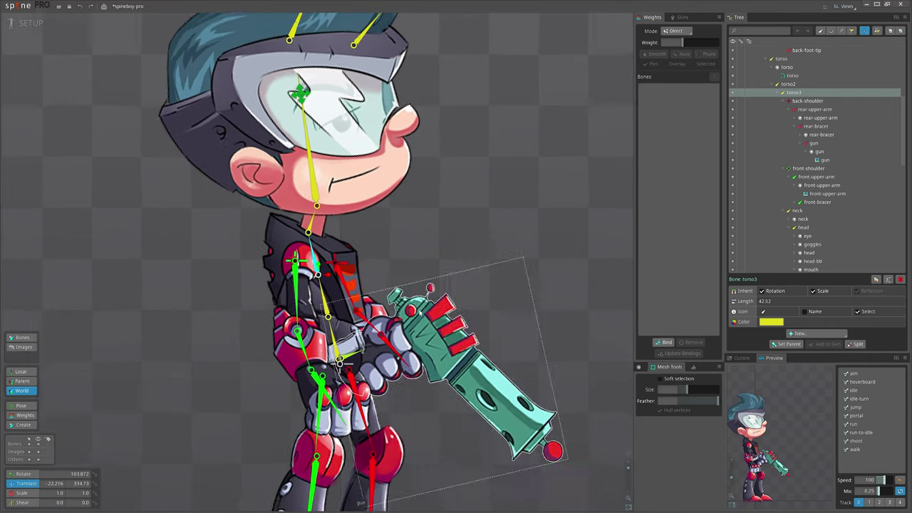
Step: Select the head bone to examine its inherit settings
scroll(452, 201, up, 3)
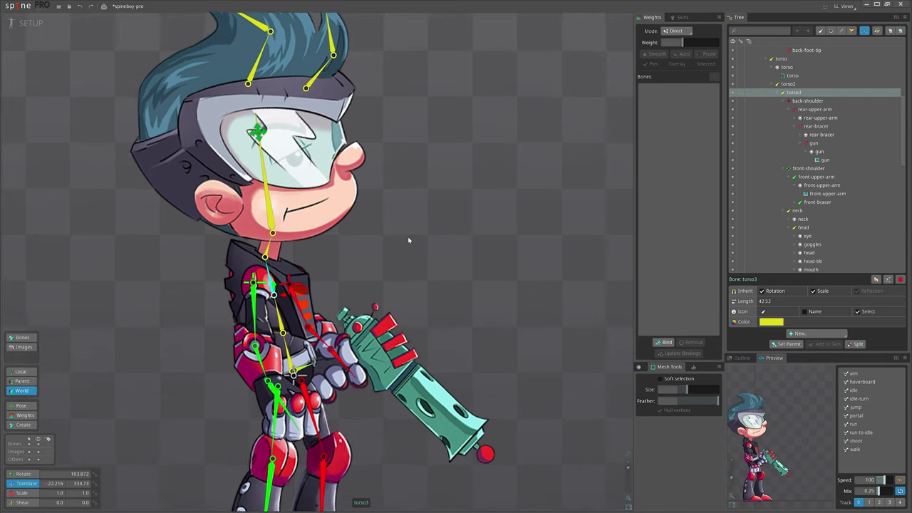
scroll(417, 236, down, 2)
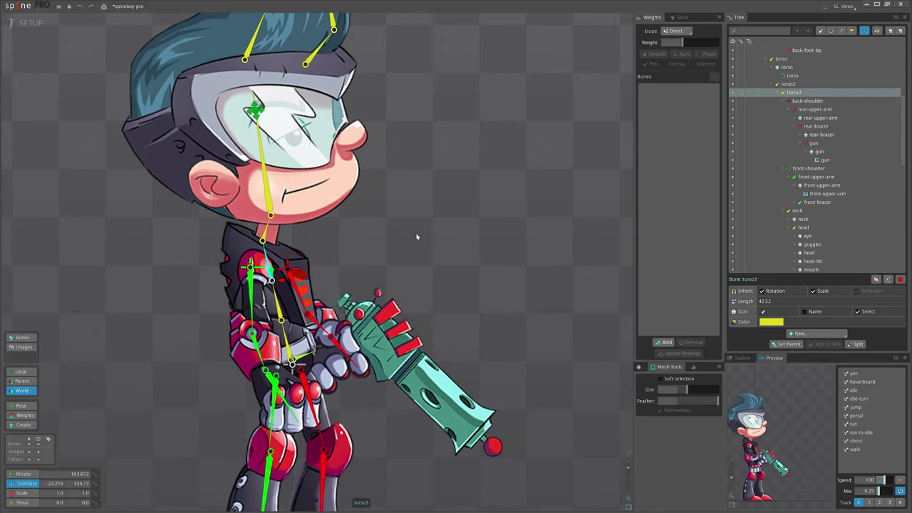
scroll(298, 233, up, 2)
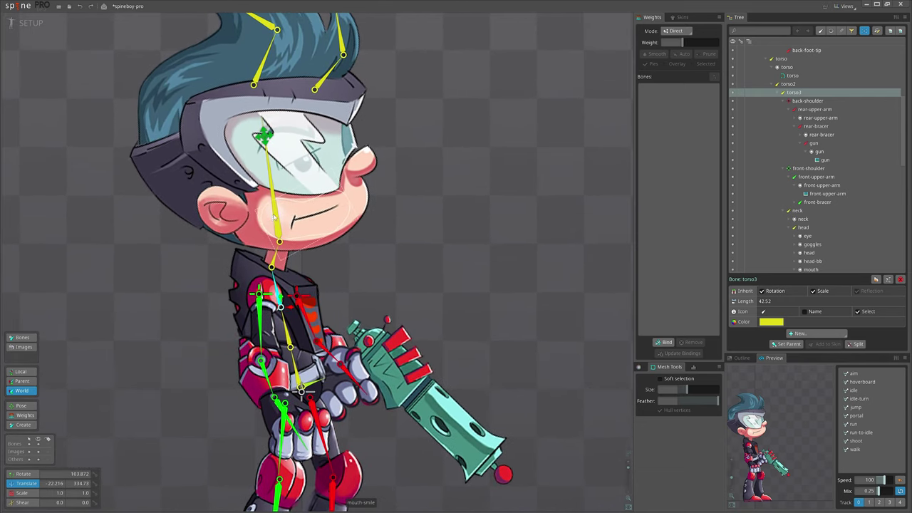
click(279, 227)
scroll(406, 253, down, 1)
drag(414, 248, 429, 243)
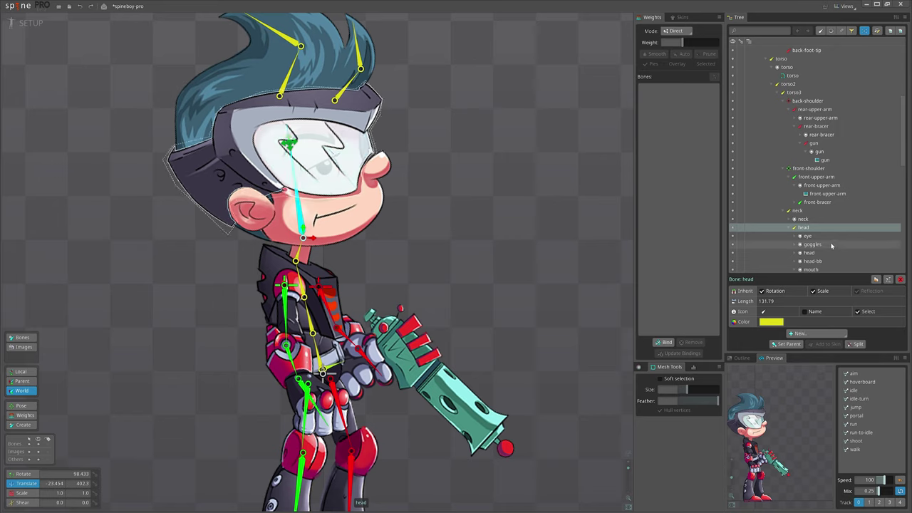
Step: Create a new animation named test and switch from Setup to Animate mode
scroll(797, 166, down, 8)
double_click(783, 171)
key(Return)
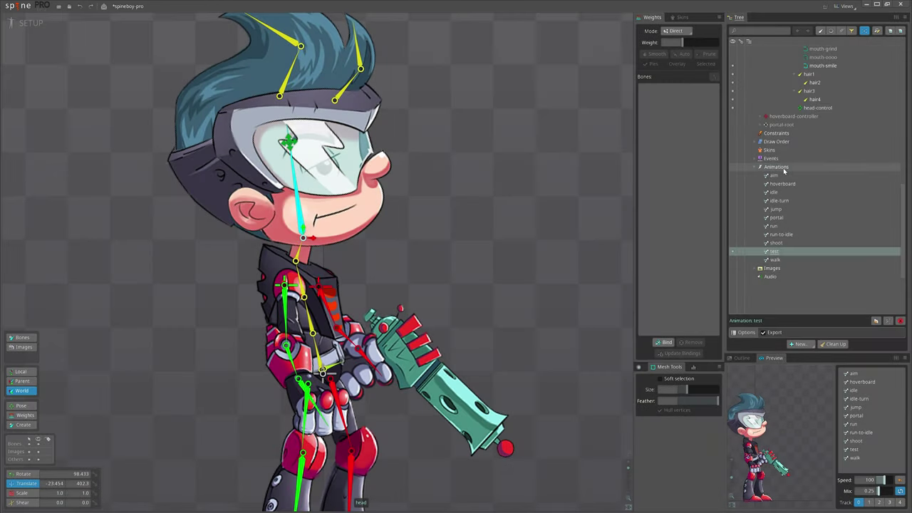
click(30, 22)
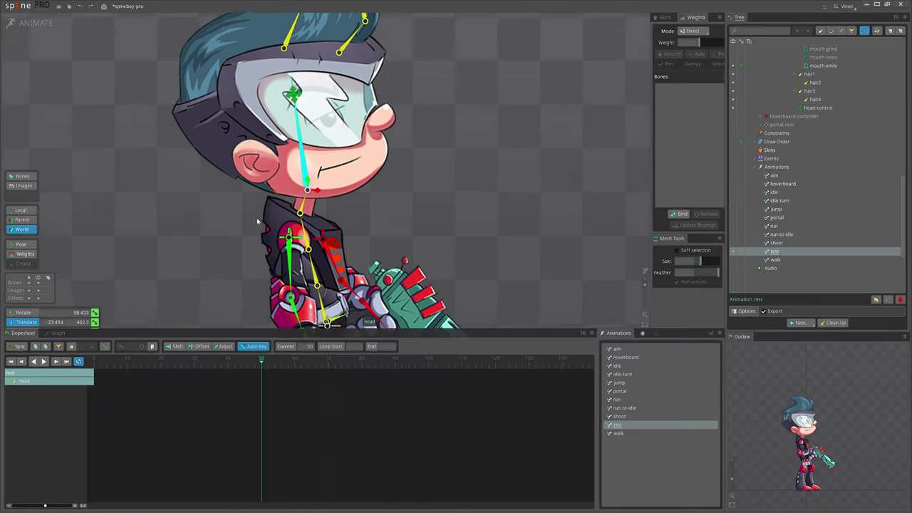
Step: Select the torso3 bone and key its rotation at frame 0 of the test animation
click(309, 227)
click(94, 360)
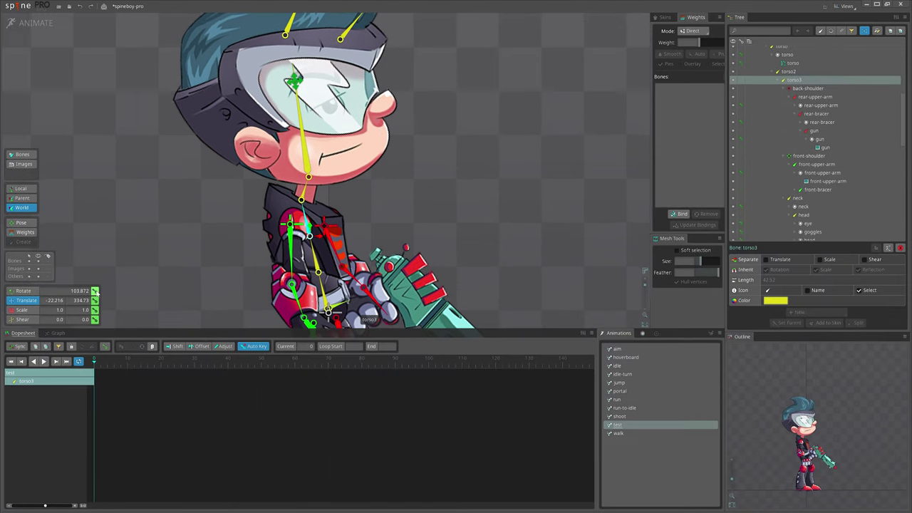
click(95, 291)
Step: Use the Rotate tool to key torso3 at about 108.6 degrees on frame 36
drag(385, 222, 336, 208)
click(214, 361)
key(c)
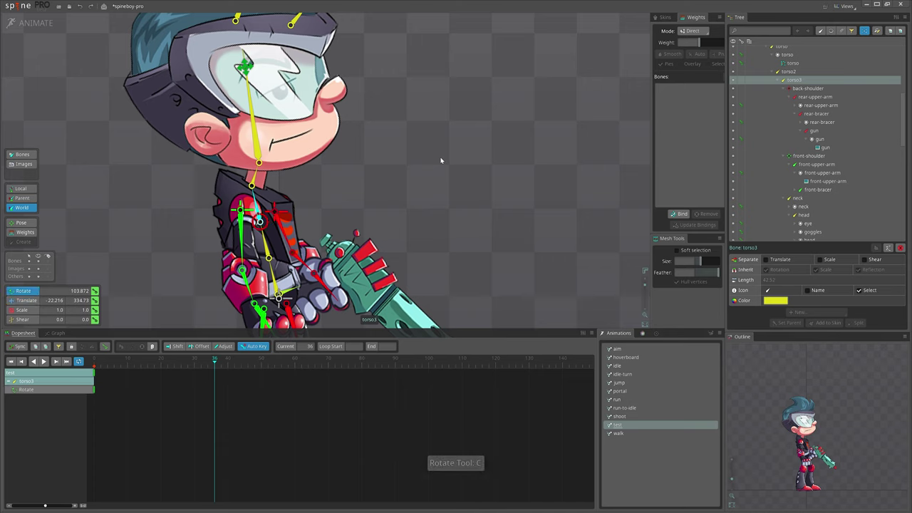
drag(440, 164, 430, 199)
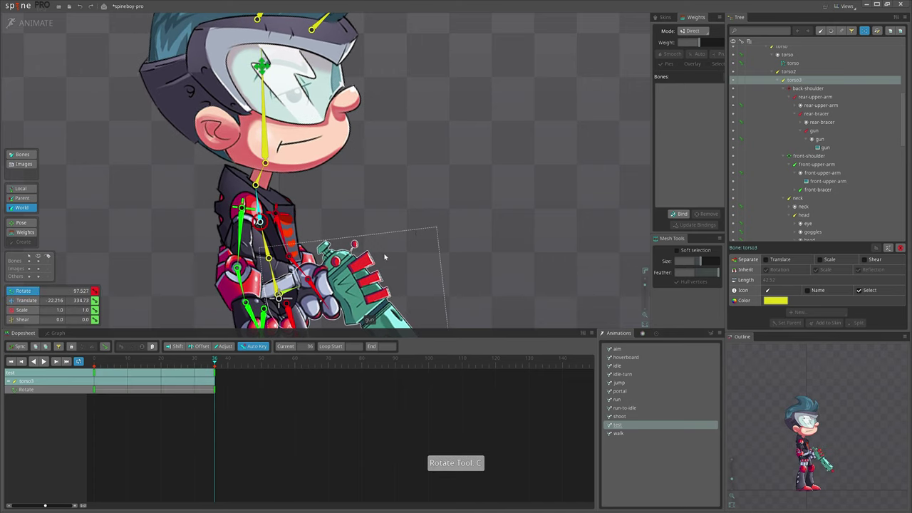
drag(399, 244, 416, 168)
Step: Set torso3's rotation at frame 0 to about 99.66 degrees, copy that key to frame 70 and play the animation
drag(141, 435, 93, 363)
key(ctrl+c)
key(c)
drag(157, 419, 120, 384)
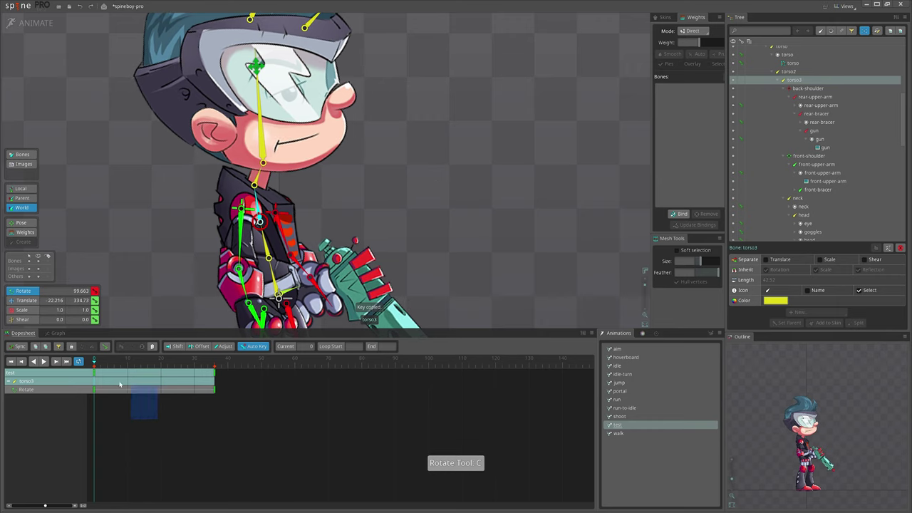
click(329, 360)
key(ctrl+v)
key(d)
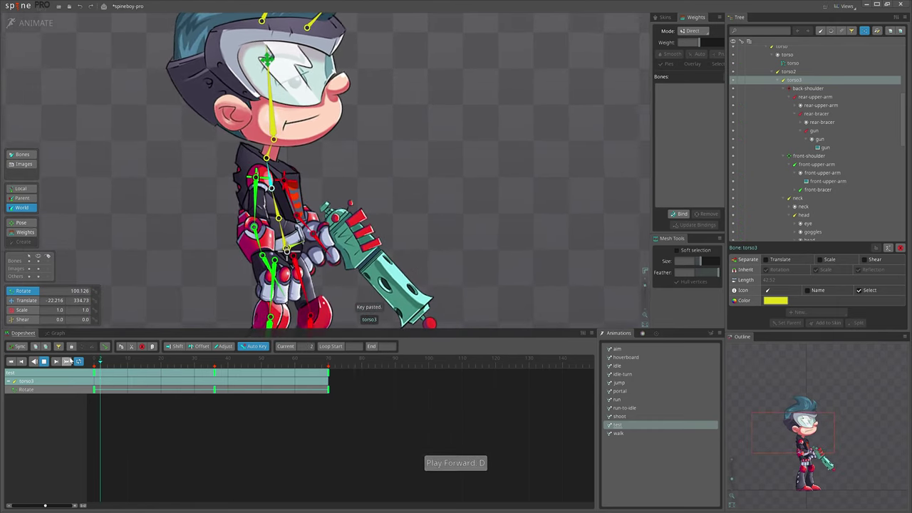
Step: Speed up the animation by moving the middle rotation key to frame 20 and the last to frame 41, and play it
click(234, 403)
drag(215, 391, 168, 390)
drag(330, 390, 235, 391)
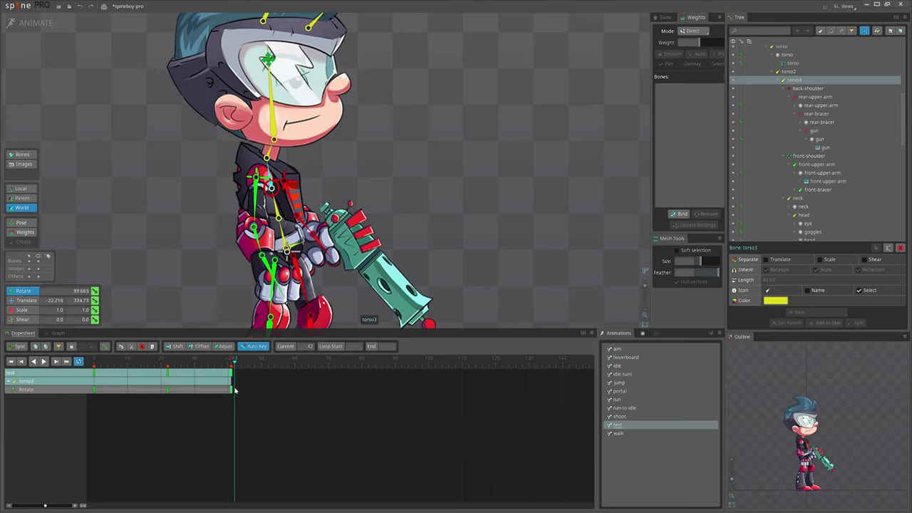
key(d)
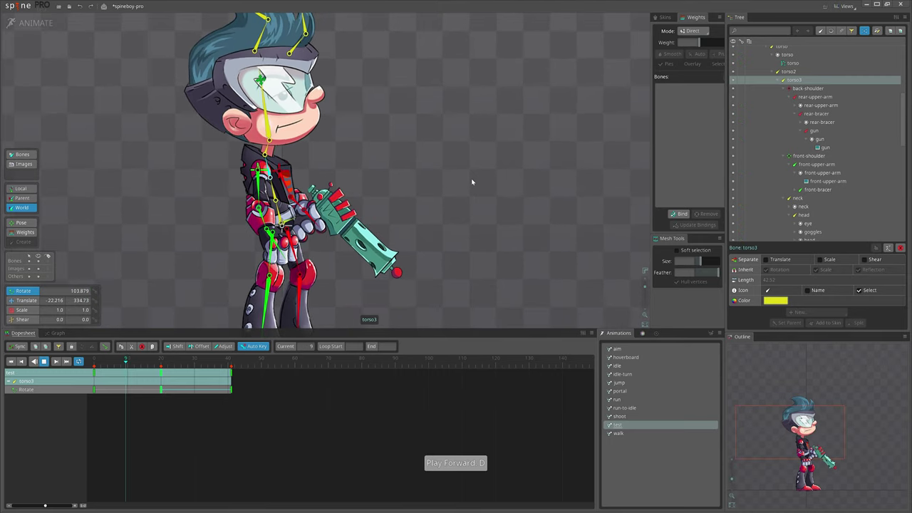
Step: Return to Setup mode and play the test animation in the preview
click(33, 23)
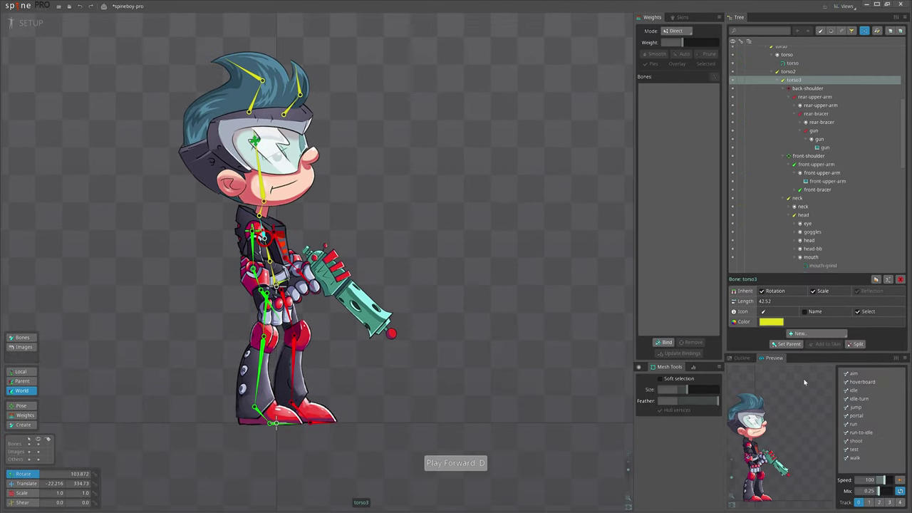
click(860, 453)
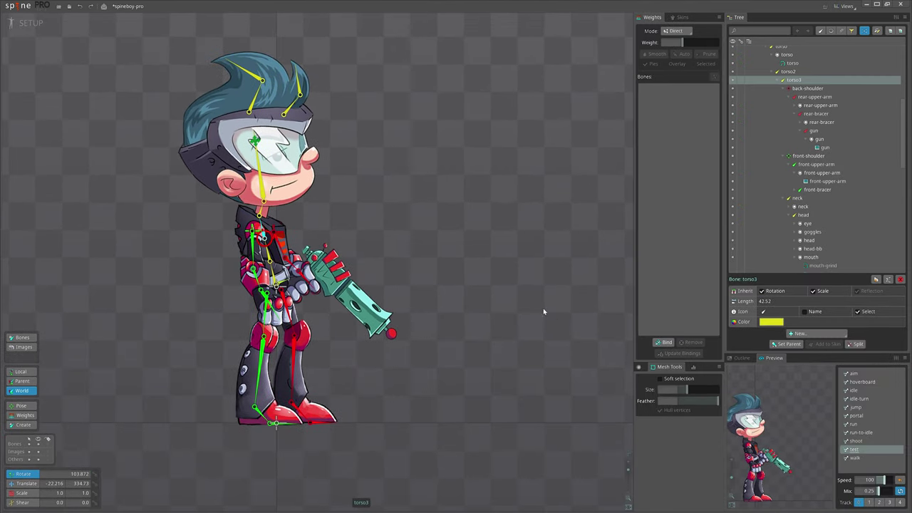
drag(534, 309, 544, 324)
scroll(803, 431, up, 3)
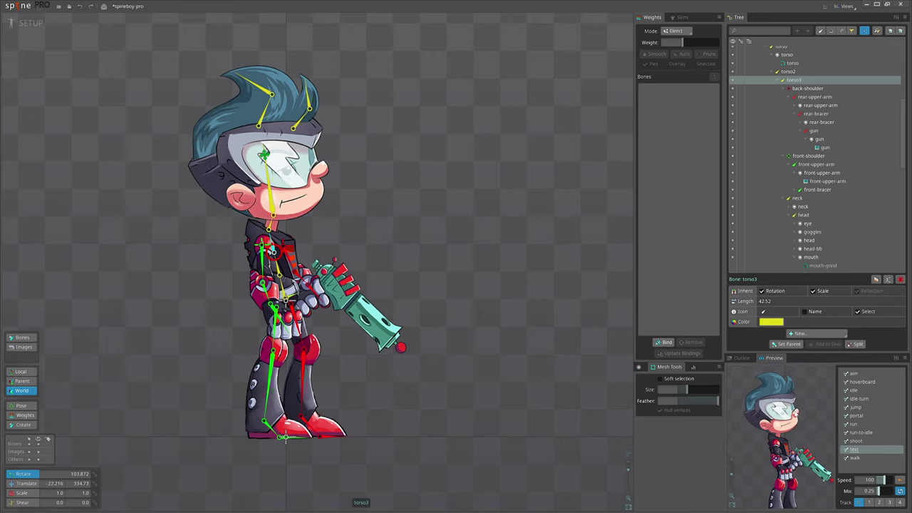
drag(411, 252, 411, 275)
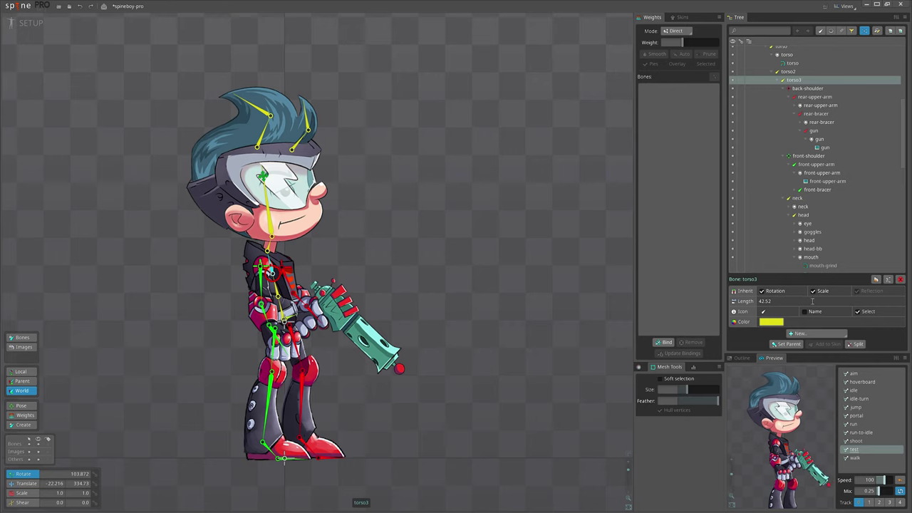
Step: Try turning off inherit rotation for torso3, undo it, and try the same setting on the head bone
click(777, 297)
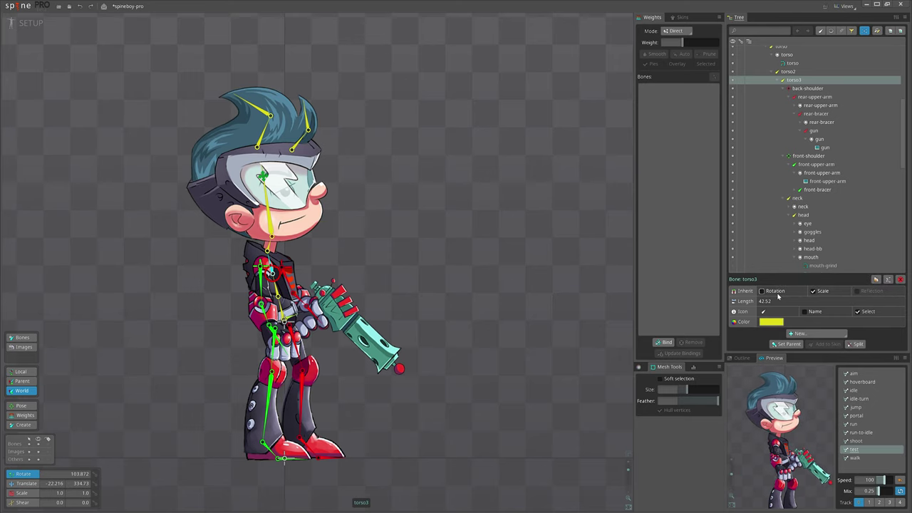
key(ctrl+z)
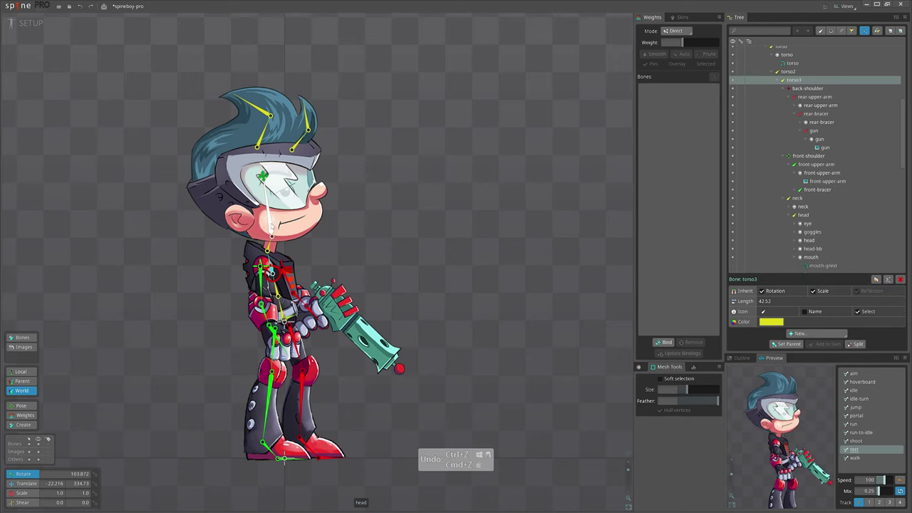
click(271, 223)
click(778, 294)
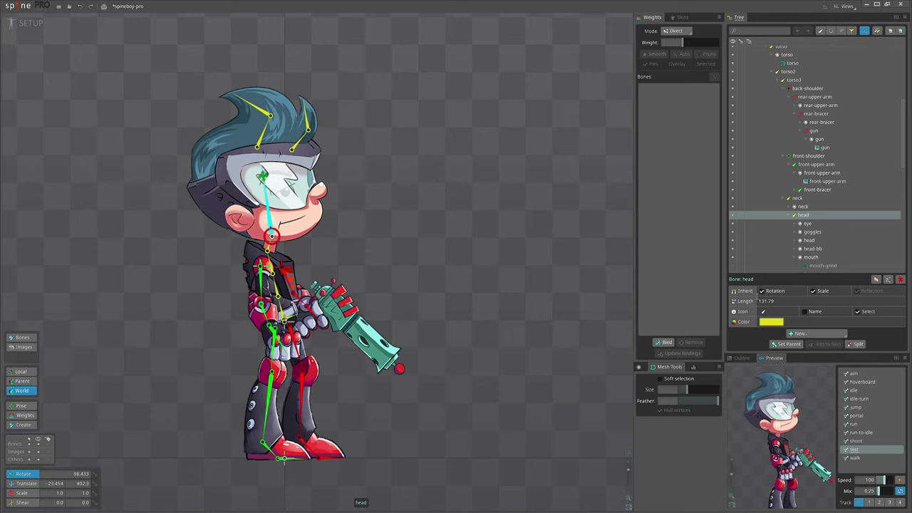
Step: Select the front-shoulder and back-shoulder bones, try turning off their inherit scale, and undo the change
drag(426, 284, 454, 282)
scroll(443, 249, up, 3)
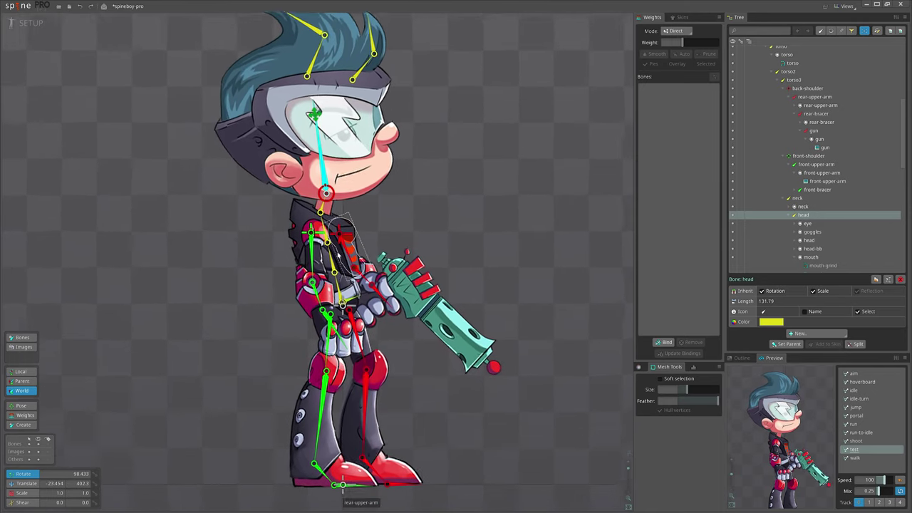
click(311, 232)
scroll(339, 235, up, 3)
ctrl+click(340, 232)
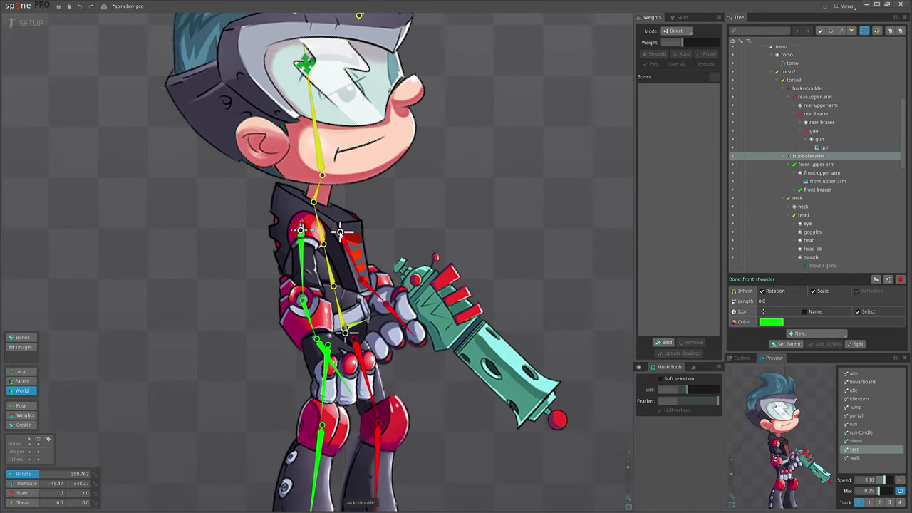
click(813, 291)
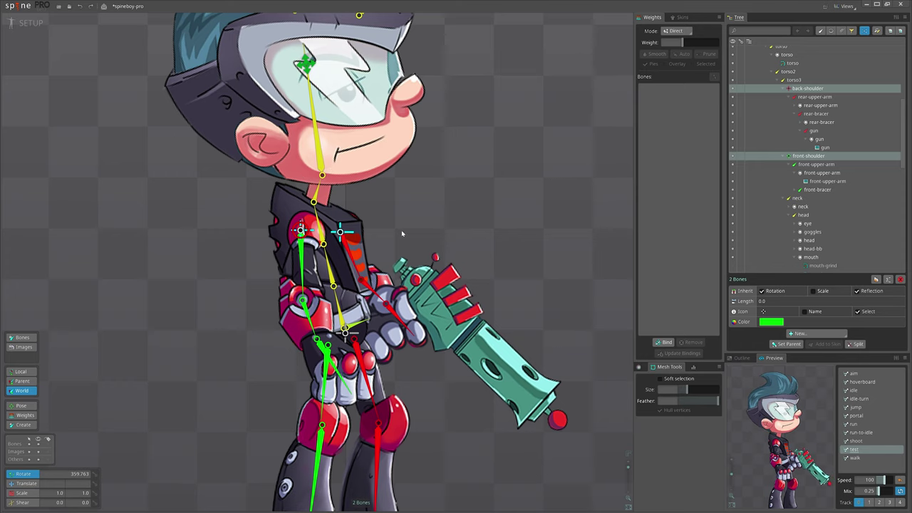
key(ctrl+z)
Step: Switch to Animate mode, select torso3 and key its scale at frame 0
click(10, 23)
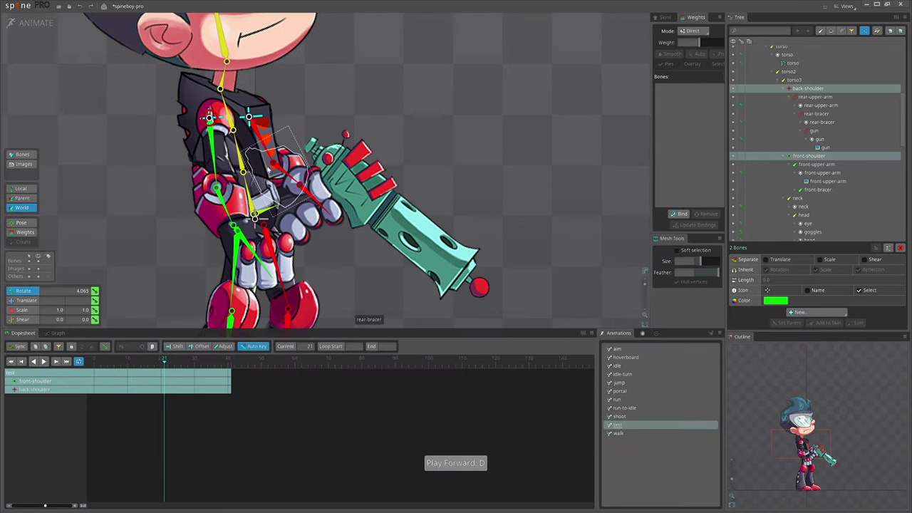
key(space)
click(233, 121)
click(229, 119)
drag(123, 364, 64, 373)
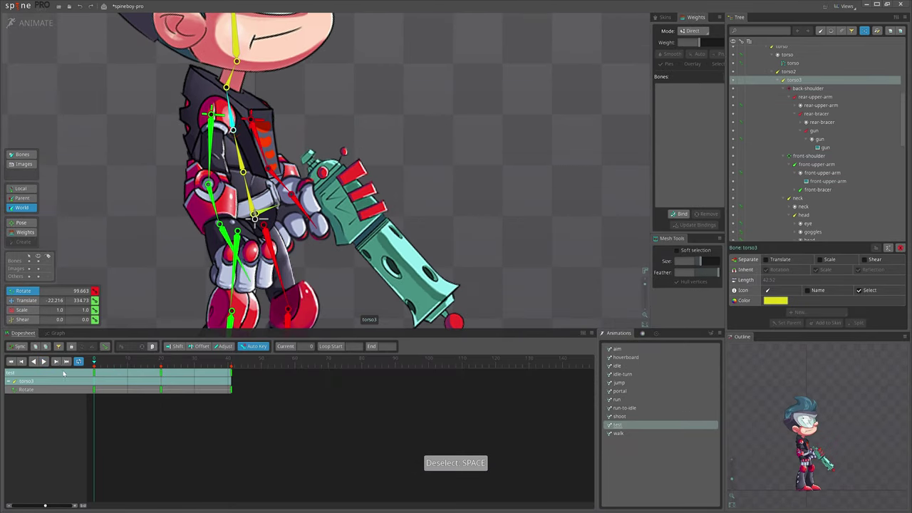
click(95, 310)
Step: Use the Scale tool to enlarge torso3 to about 1.134 on both axes at frame 20
click(159, 365)
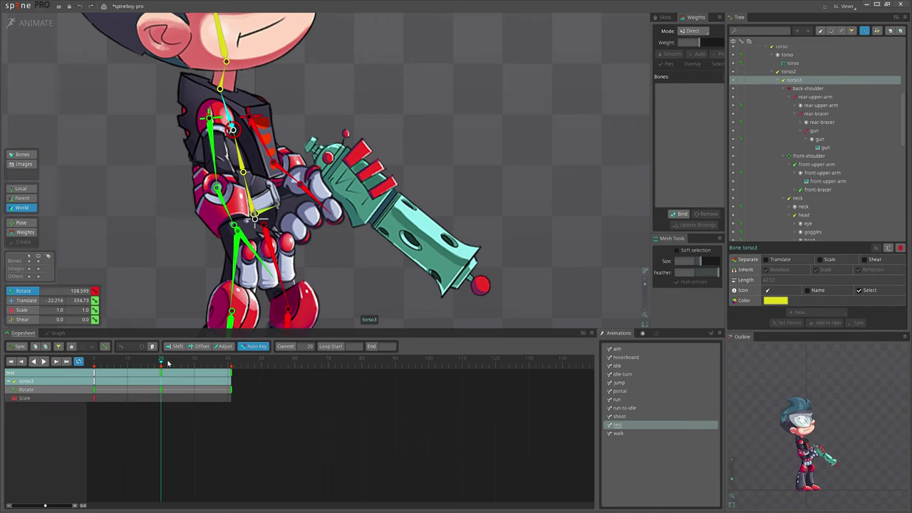
key(x)
mouse_move(495, 116)
mouse_down()
mouse_move(488, 107)
mouse_move(498, 99)
mouse_up()
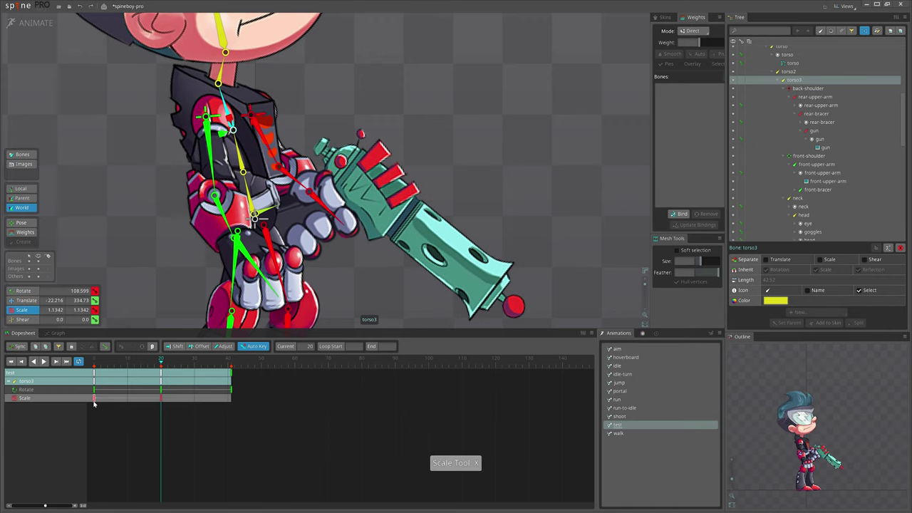
Step: Copy torso3's scale key from frame 0 and paste it at frame 41
click(93, 399)
key(ctrl+c)
click(231, 365)
key(ctrl+v)
scroll(322, 266, down, 3)
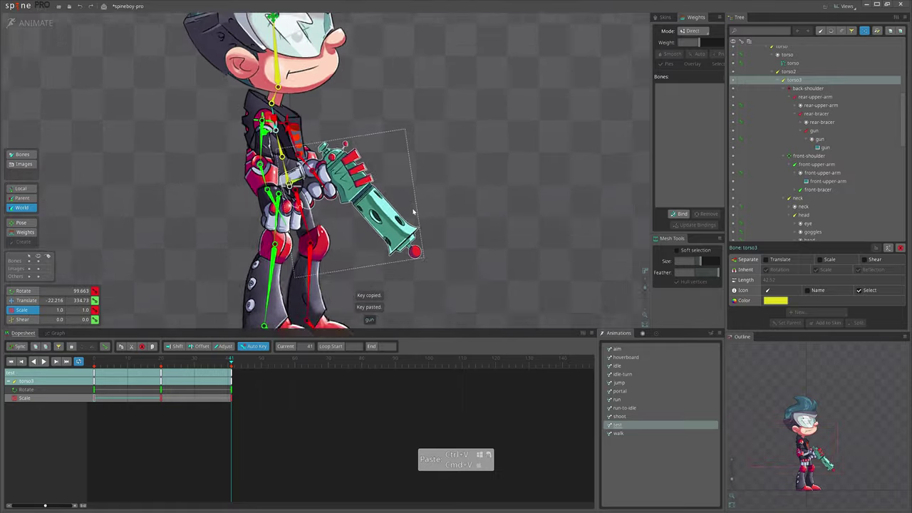
scroll(418, 214, down, 2)
drag(444, 212, 407, 259)
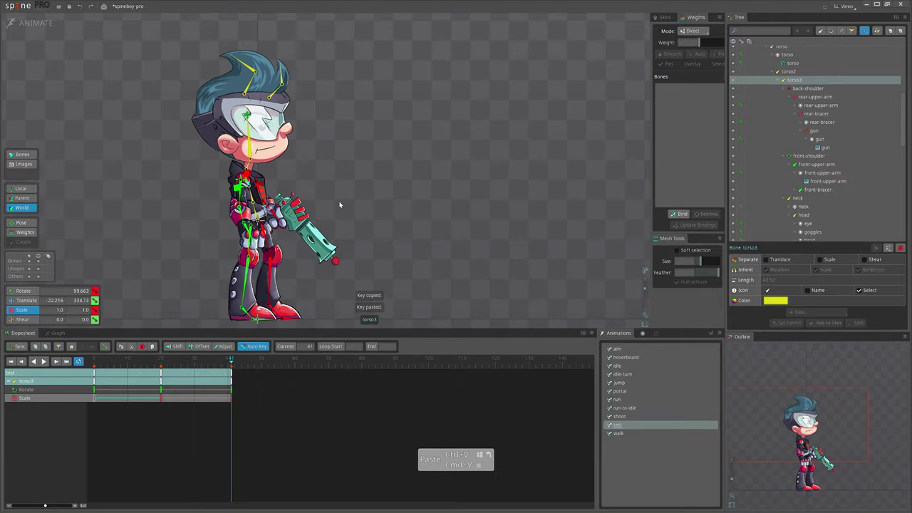
Step: Return to Setup mode to watch the scaled test animation in the preview
click(22, 23)
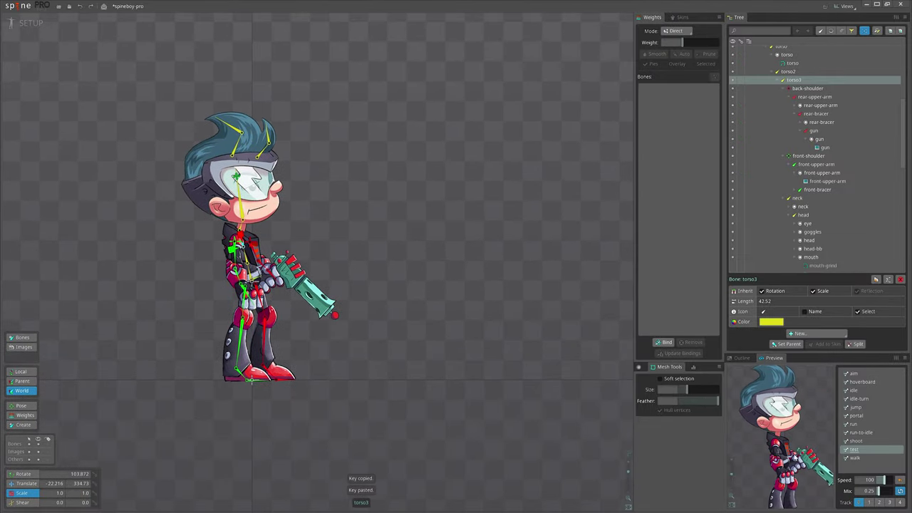
scroll(348, 356, up, 2)
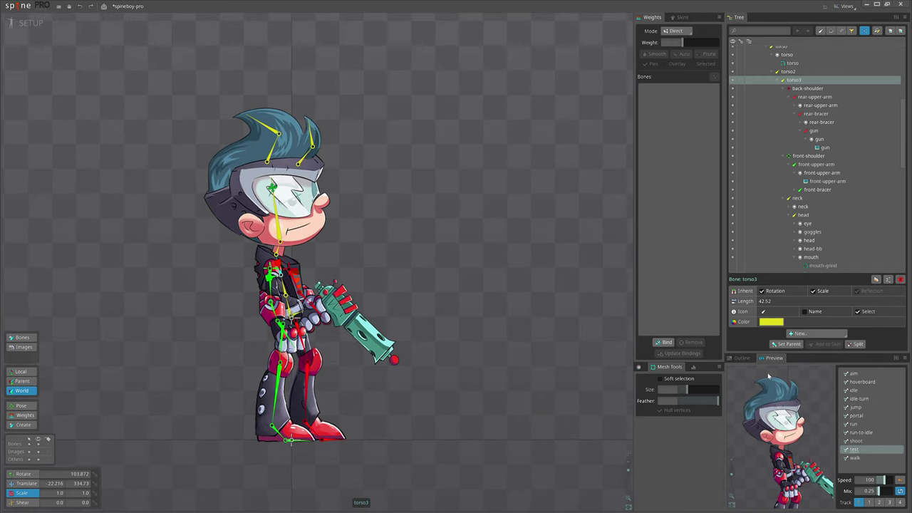
scroll(276, 271, up, 2)
Step: Select the front-shoulder, back-shoulder and neck bones together and turn off their inherit scale and rotation
key(space)
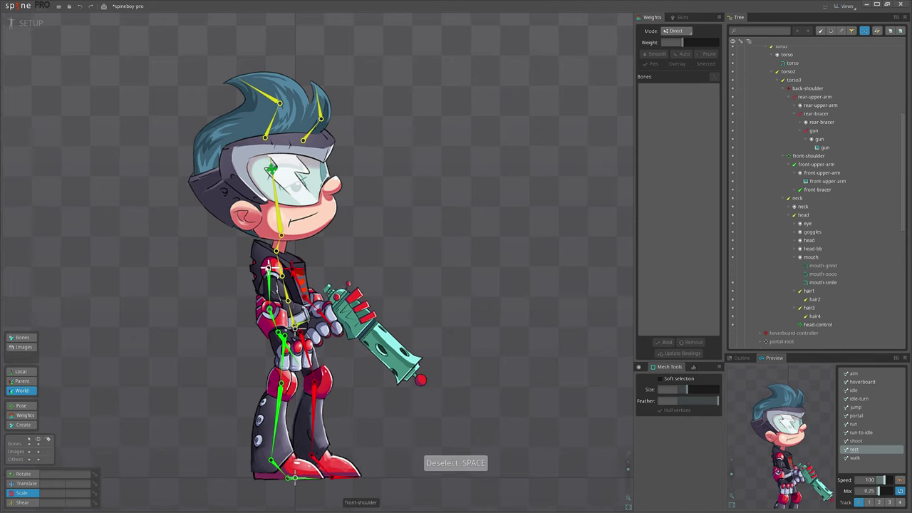
click(269, 268)
ctrl+click(292, 269)
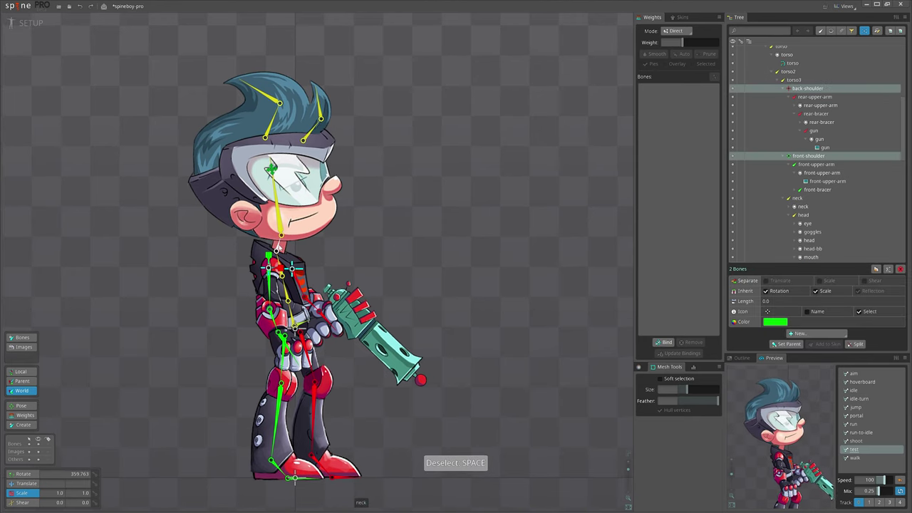
ctrl+click(279, 245)
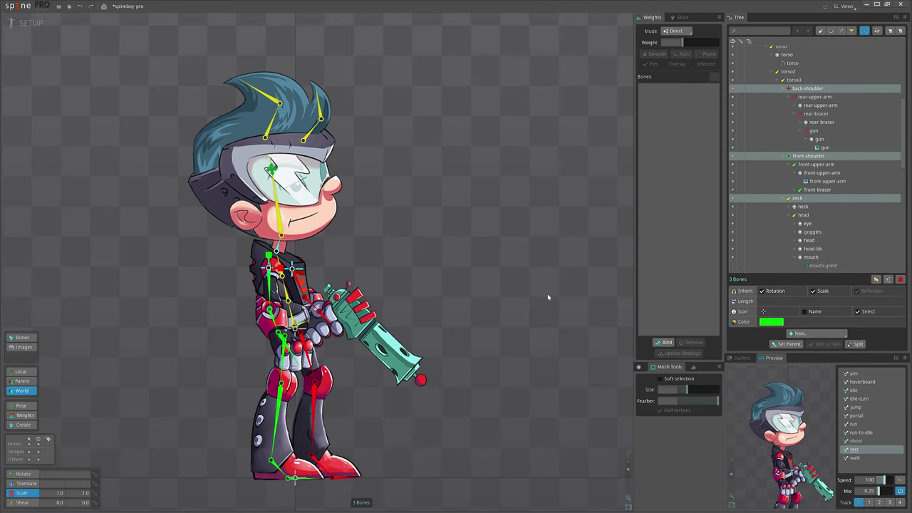
click(813, 291)
click(775, 292)
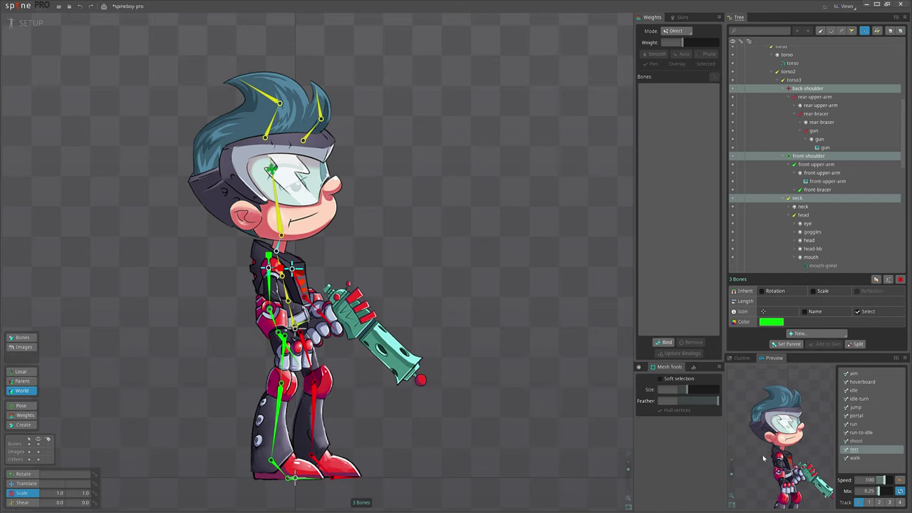
Step: Select all of torso3's rotate and scale keys in the test animation in Animate mode, and return to Setup mode
click(27, 24)
click(285, 207)
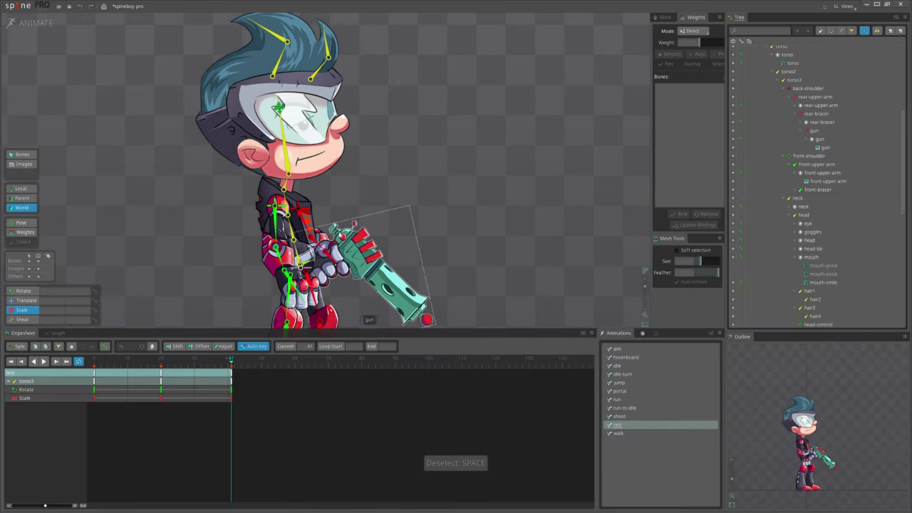
drag(268, 453, 93, 367)
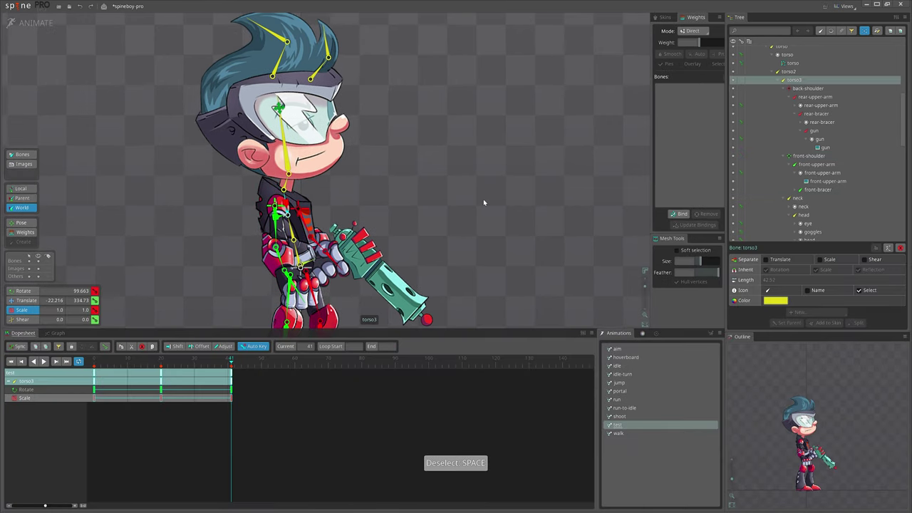
scroll(420, 204, up, 3)
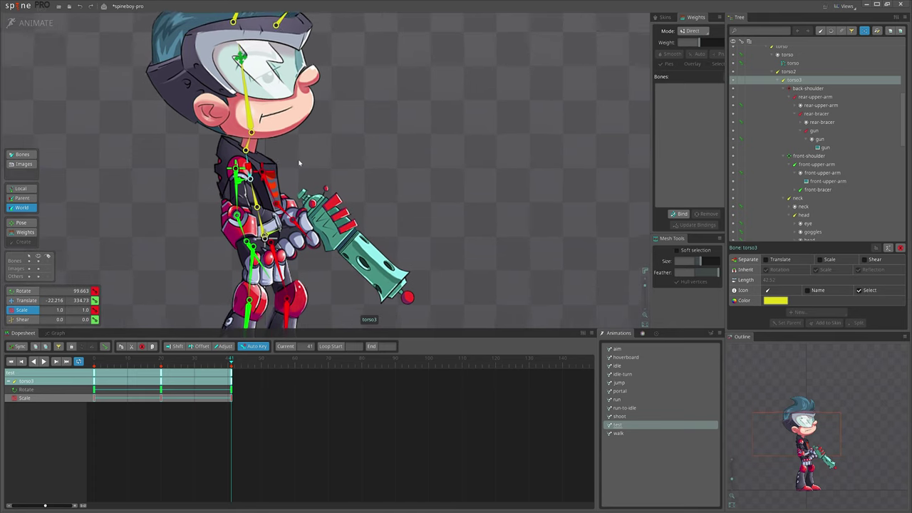
click(27, 24)
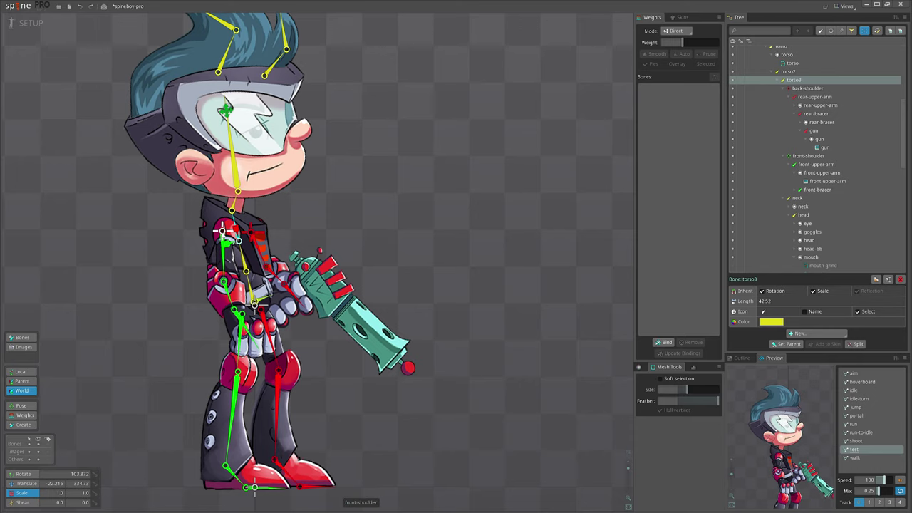
Step: Try scaling the torso3 bone in Setup mode with the Scale tool, and undo the change
scroll(356, 216, down, 1)
scroll(379, 238, up, 2)
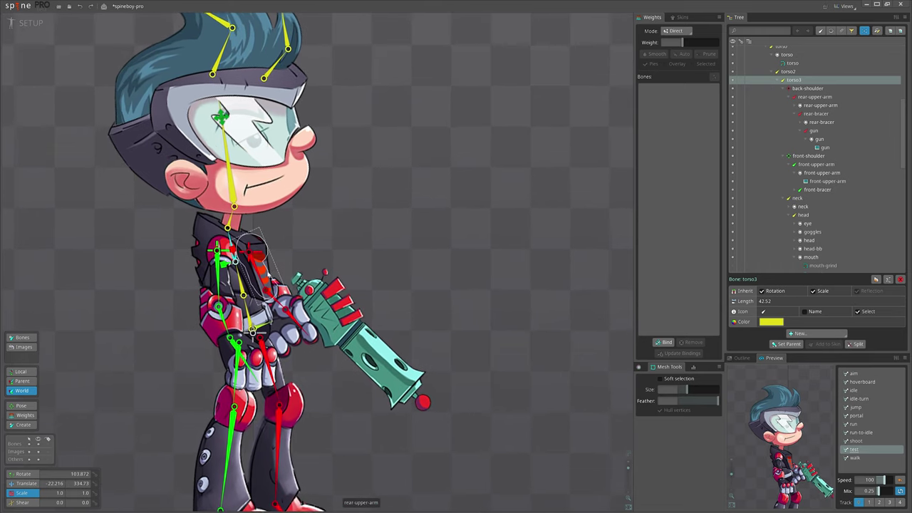
key(x)
drag(379, 245, 364, 232)
key(ctrl+z)
scroll(462, 232, down, 1)
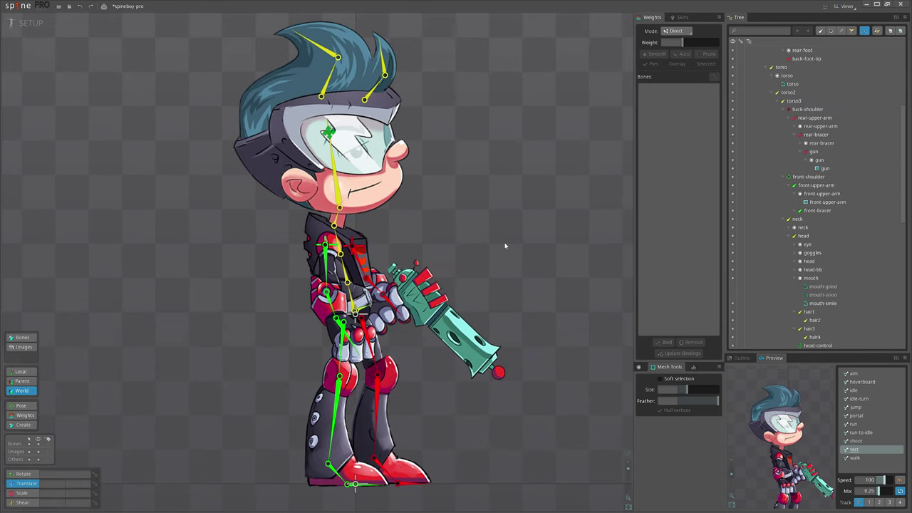
Step: Create an IK constraint on the rear-upper-arm and rear-bracer bones, placing a new target bone at the rear hand and accepting the name target
scroll(524, 281, up, 3)
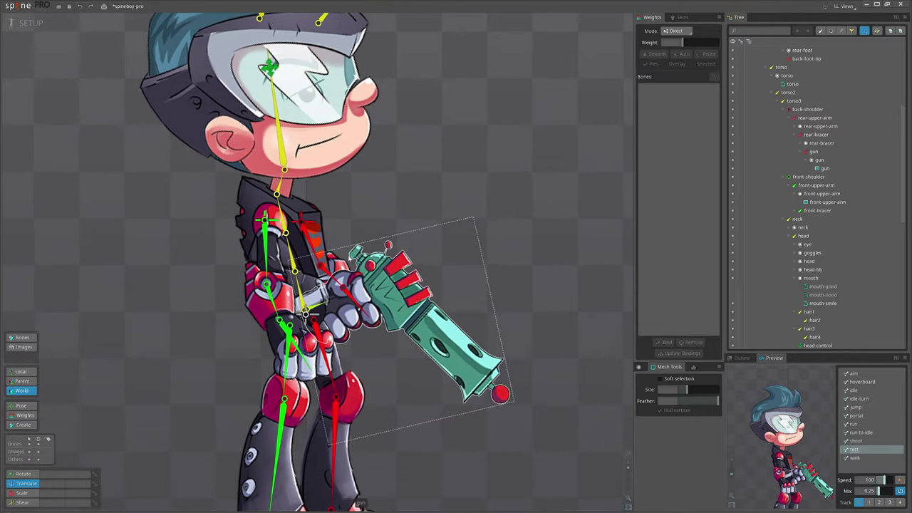
click(313, 249)
ctrl+click(321, 266)
click(806, 343)
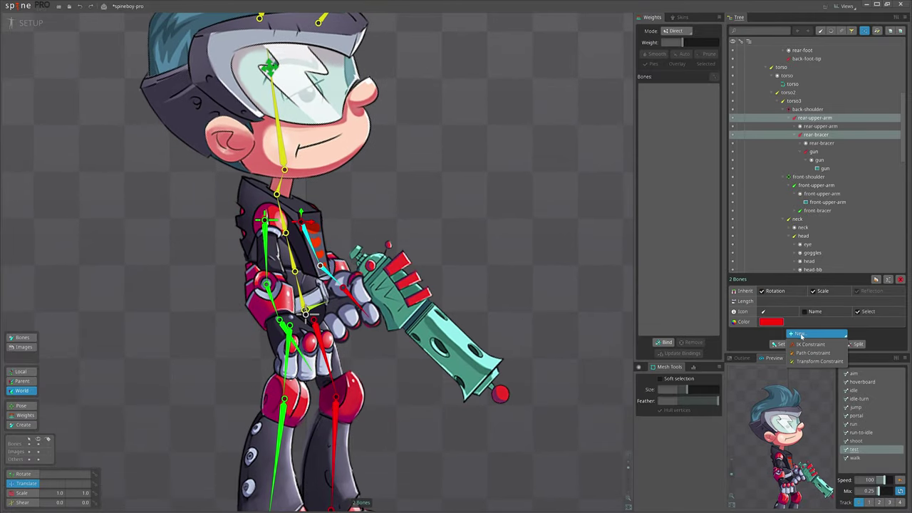
click(816, 342)
click(342, 285)
key(Return)
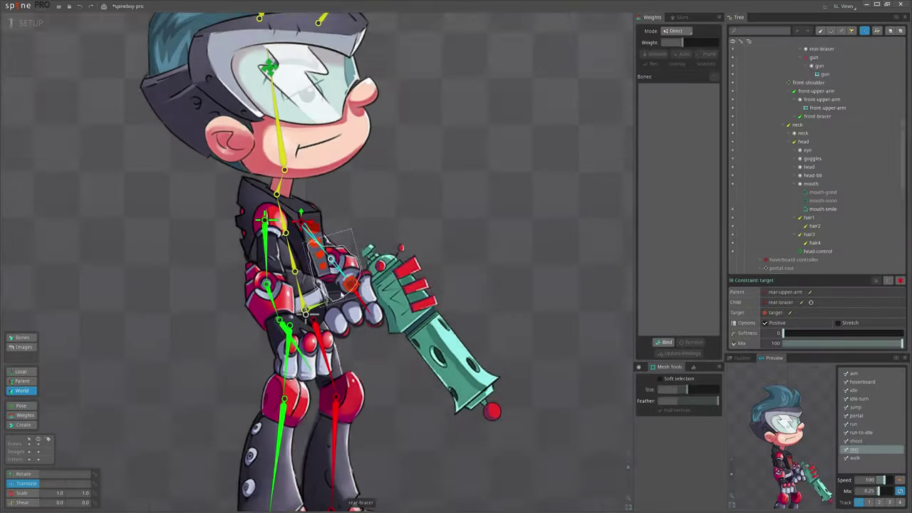
Step: Select the constrained rear-upper-arm bone to check its inherit settings
scroll(324, 263, up, 5)
click(293, 207)
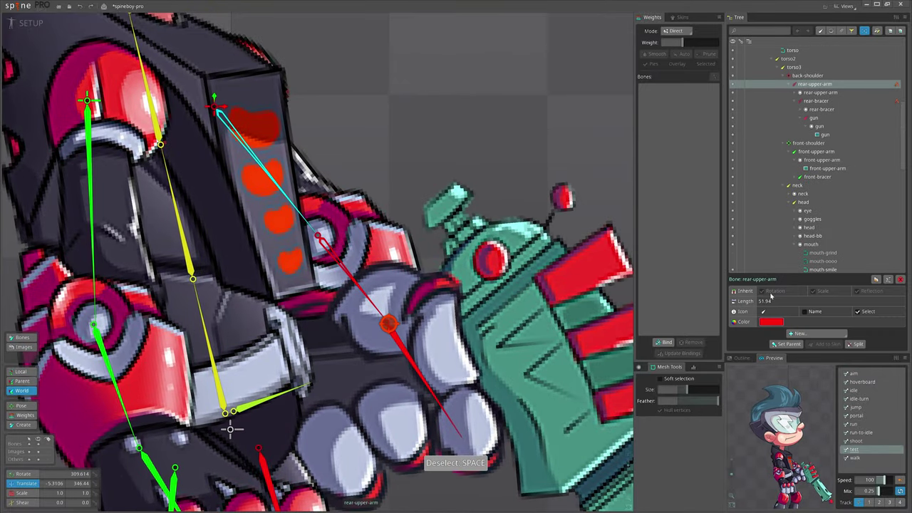
scroll(387, 214, down, 5)
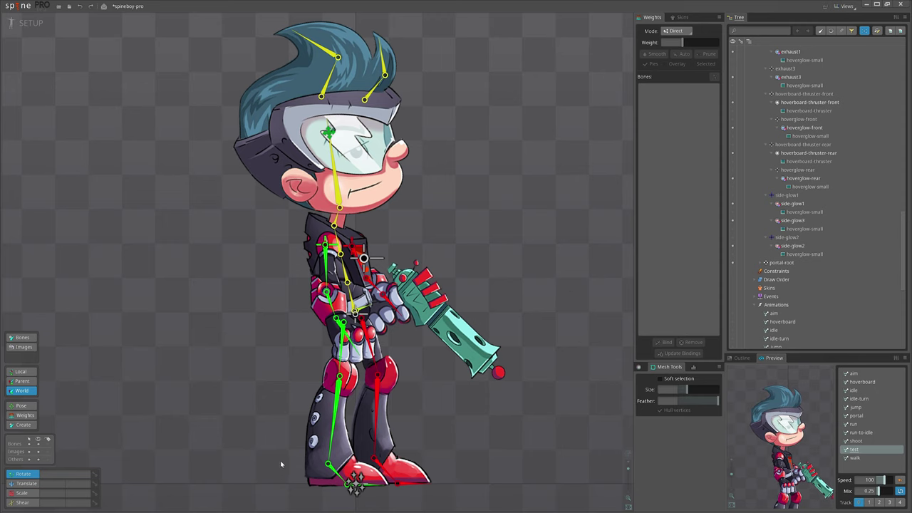
Step: Select the torso bone and hide it together with all its child bones and images
drag(461, 427, 439, 434)
click(316, 300)
scroll(779, 141, up, 3)
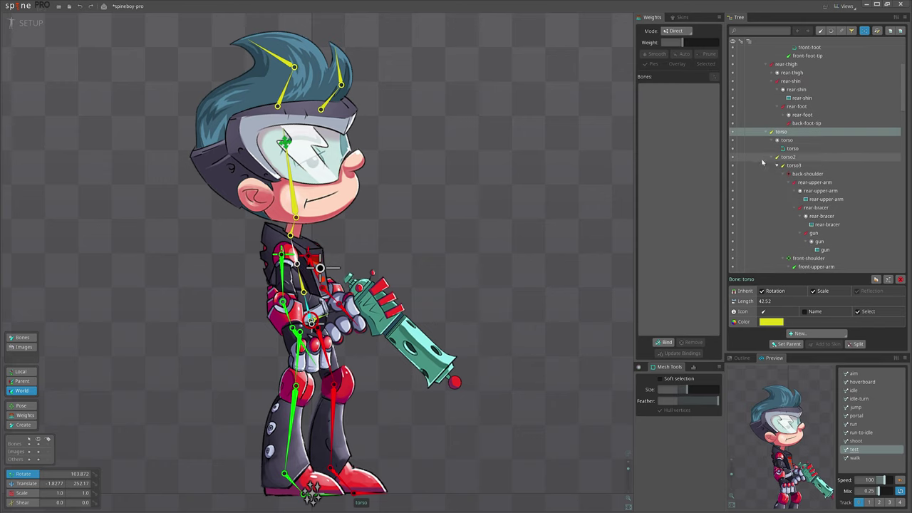
click(734, 135)
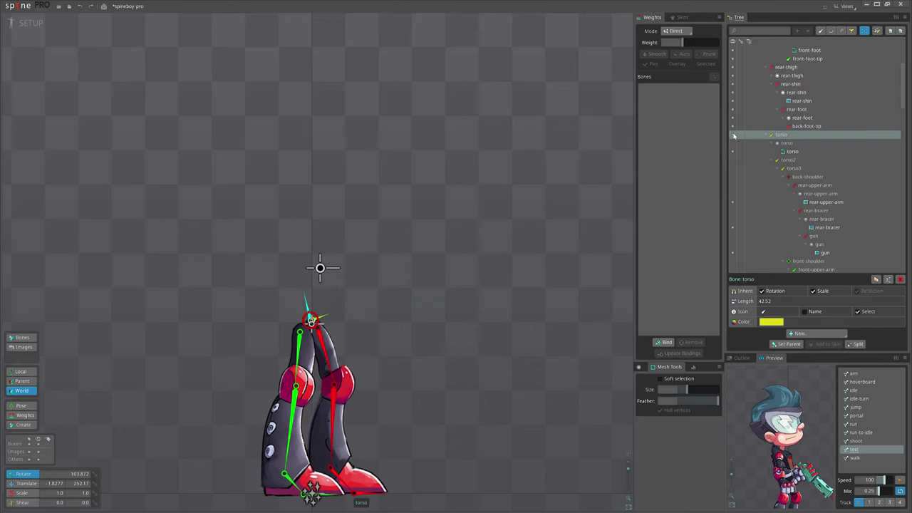
drag(495, 235, 444, 291)
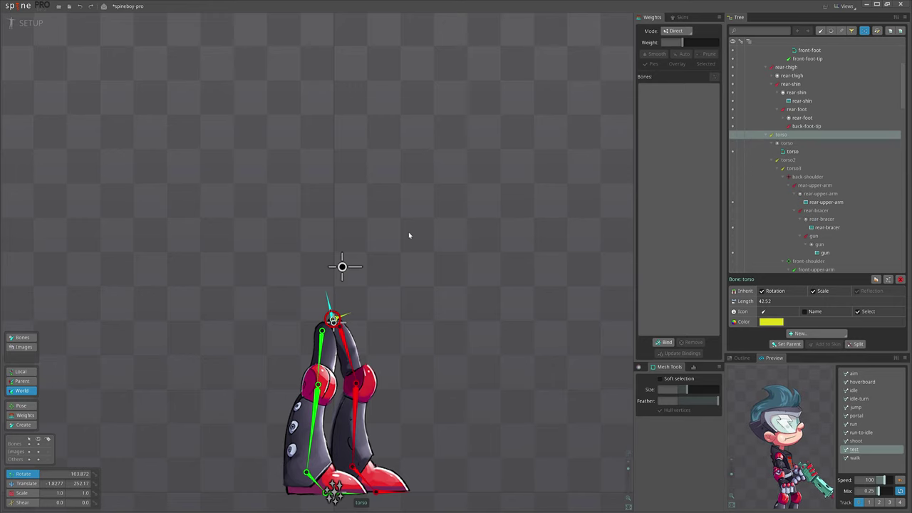
drag(466, 234, 416, 279)
Step: Show the torso bone again and hide only the front-upper-arm bone with its children
scroll(444, 268, down, 2)
click(732, 135)
click(738, 269)
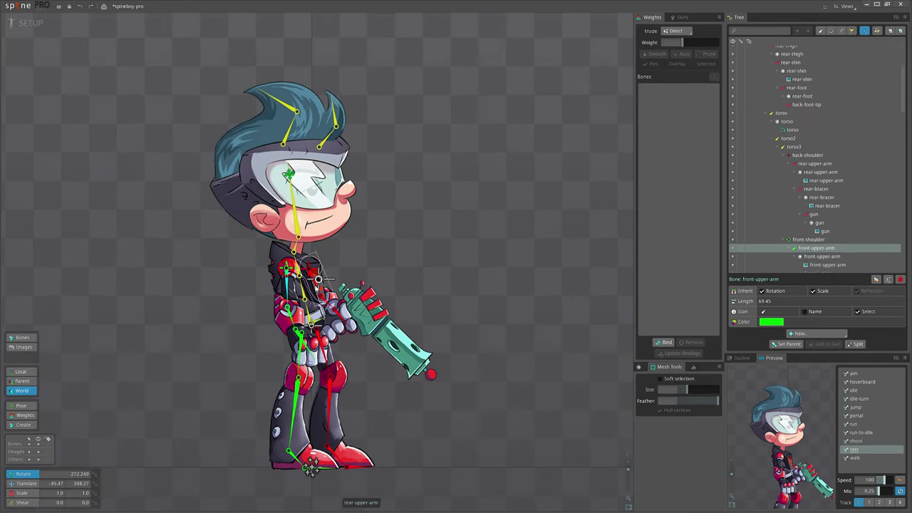
click(731, 237)
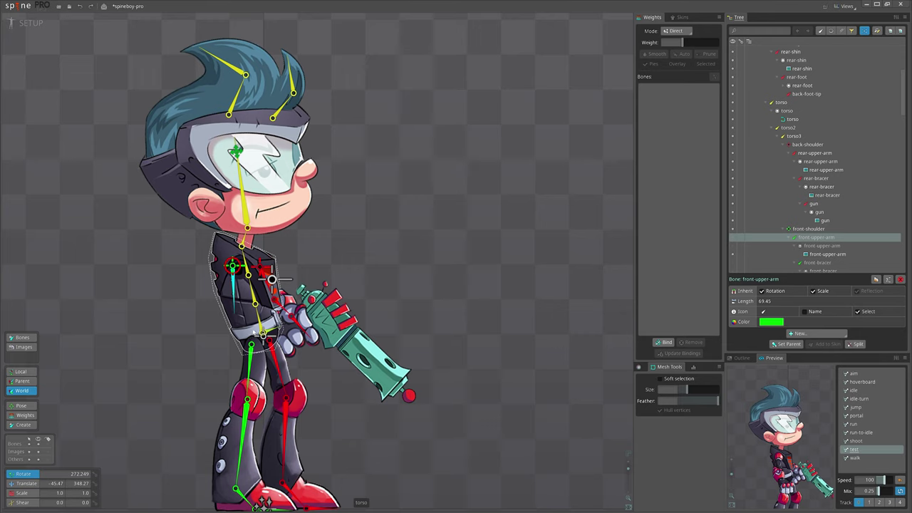
Step: Toggle the torso bone's visibility while front-upper-arm is hidden, to see how mixed child visibility reacts
click(781, 102)
scroll(452, 272, down, 1)
click(733, 103)
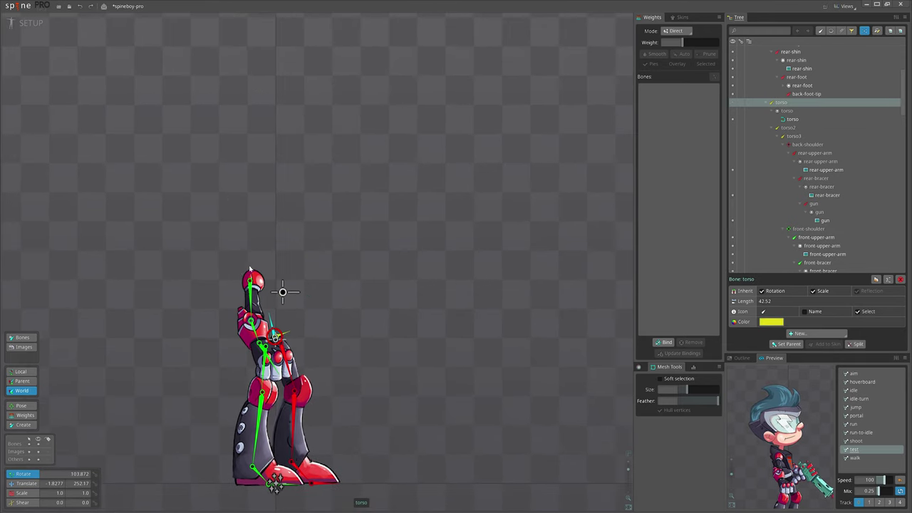
scroll(285, 286, up, 3)
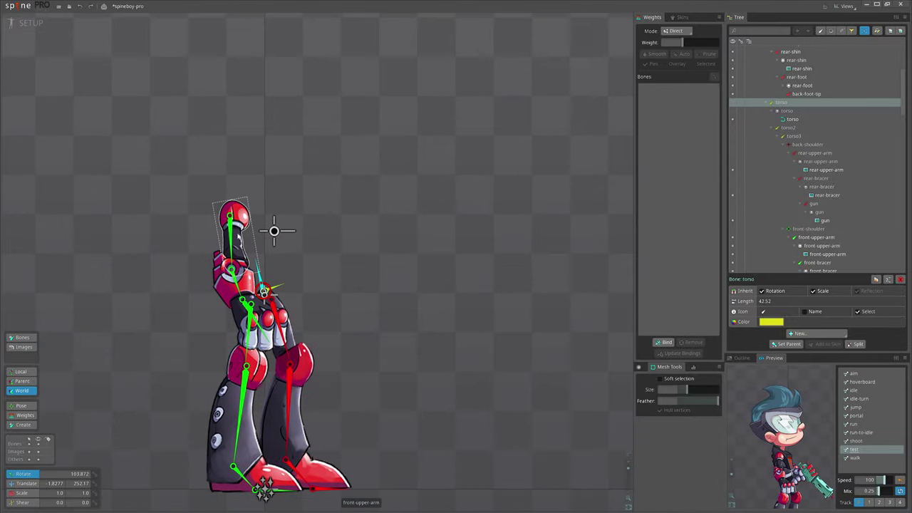
scroll(365, 313, down, 2)
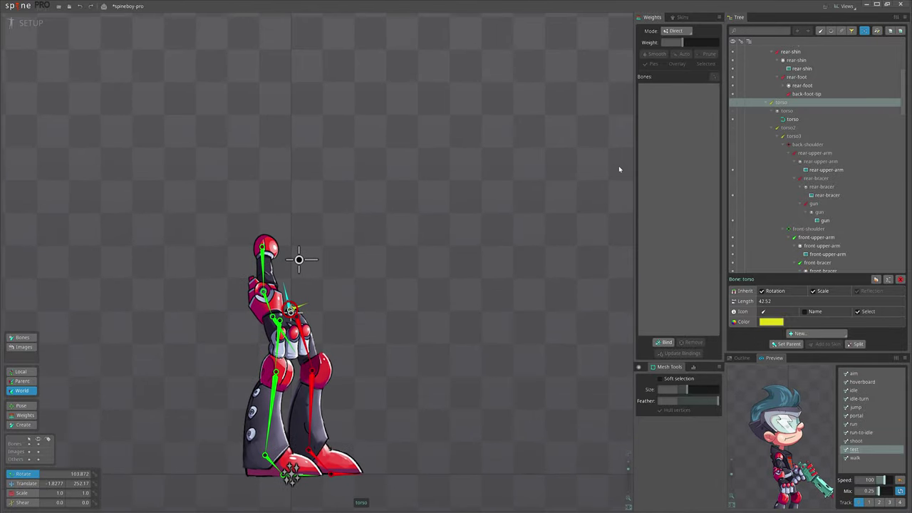
drag(442, 319, 502, 318)
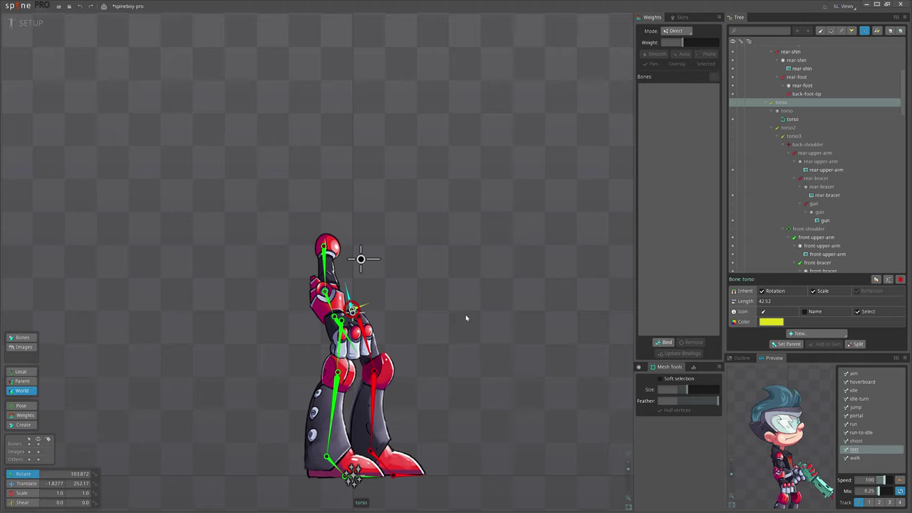
Step: Show all bones and slots of the skeleton, including the hoverboard bones beside the character
key(ctrl+h)
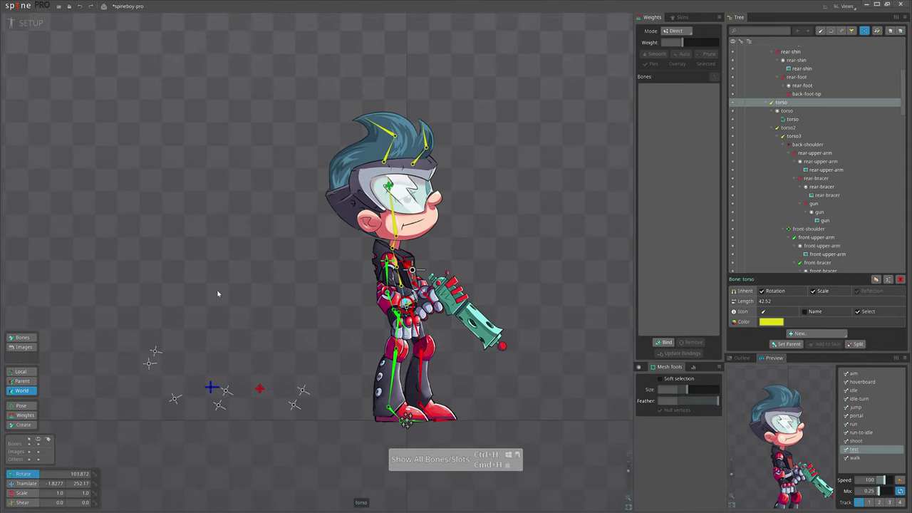
scroll(356, 221, down, 3)
drag(520, 205, 537, 183)
scroll(342, 335, up, 2)
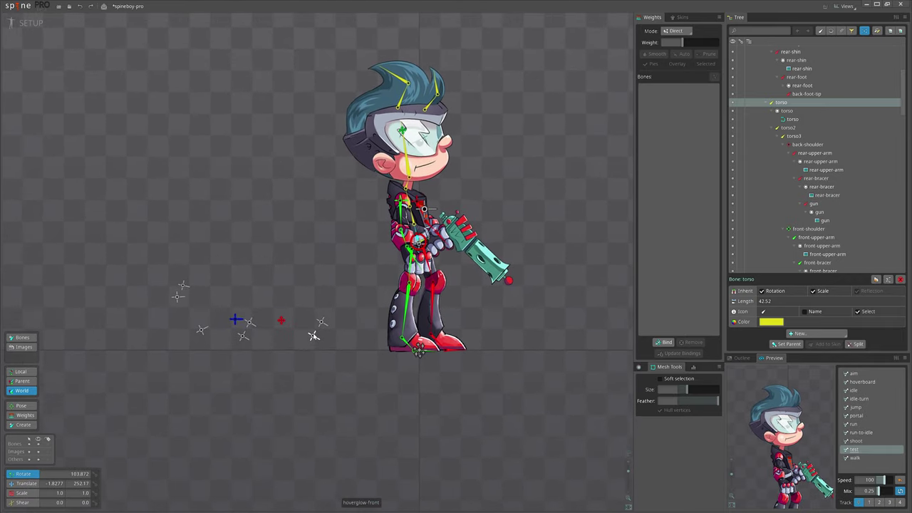
drag(381, 352, 363, 380)
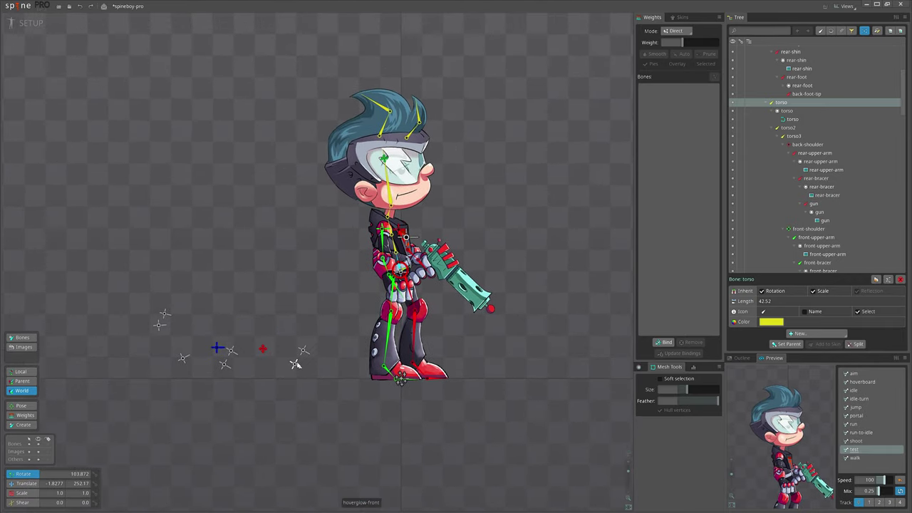
Step: Box-select the root and both legs' bones, hide them all at once, and clear the selection
drag(463, 367, 399, 361)
click(368, 346)
scroll(389, 391, up, 2)
drag(403, 424, 235, 278)
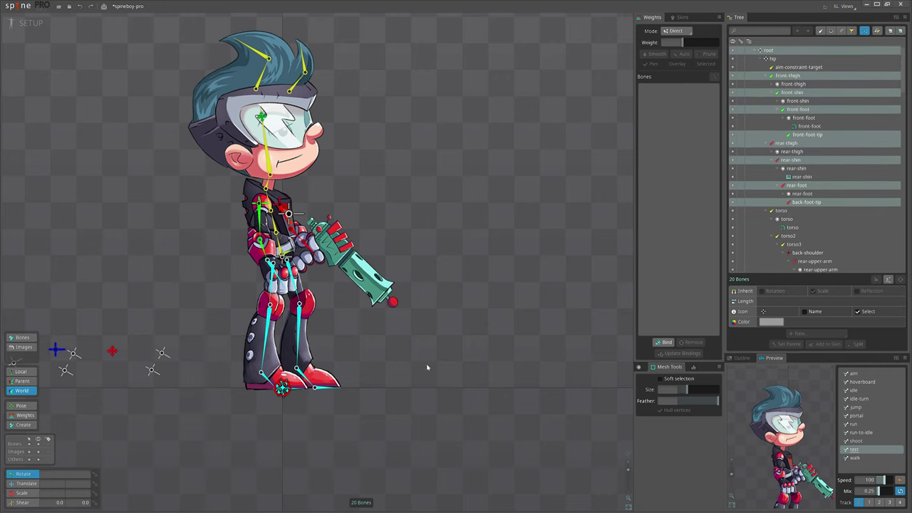
click(733, 187)
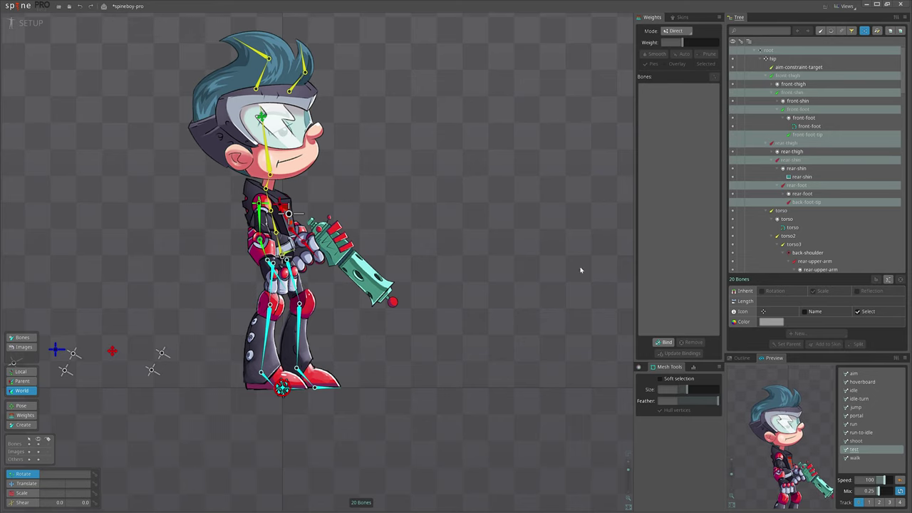
key(space)
Step: Toggle the display of all bones in the viewport off and on, ending with the bones shown
scroll(413, 342, down, 1)
scroll(397, 361, down, 3)
scroll(236, 290, up, 1)
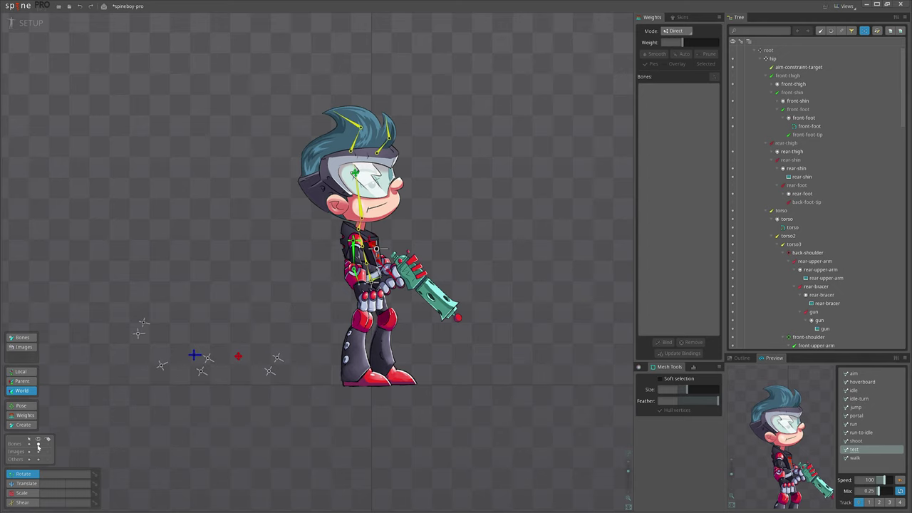
drag(305, 369, 286, 380)
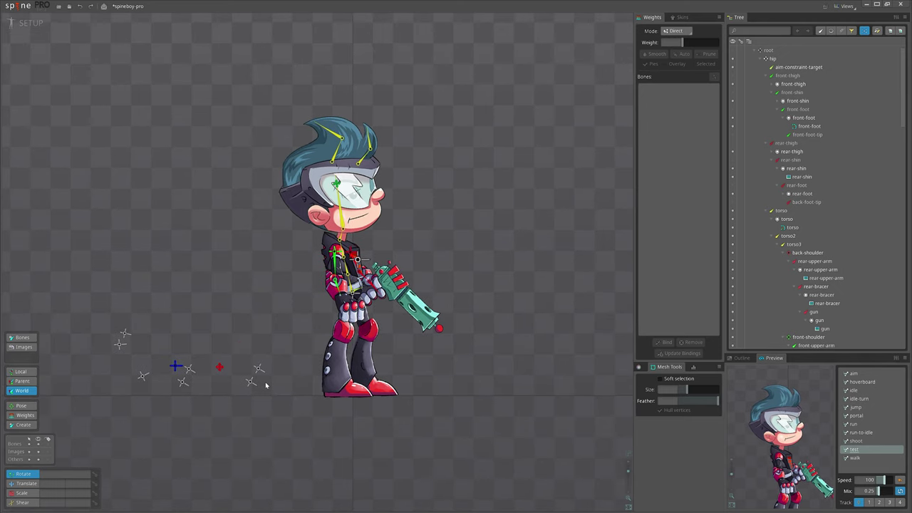
key(ctrl+b)
key(ctrl+b)
scroll(415, 262, up, 2)
key(ctrl+b)
scroll(399, 243, up, 4)
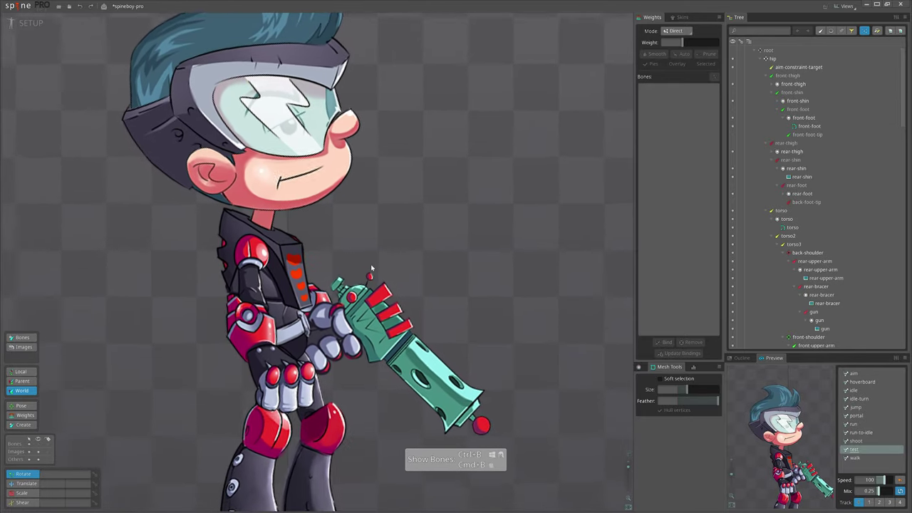
key(ctrl+b)
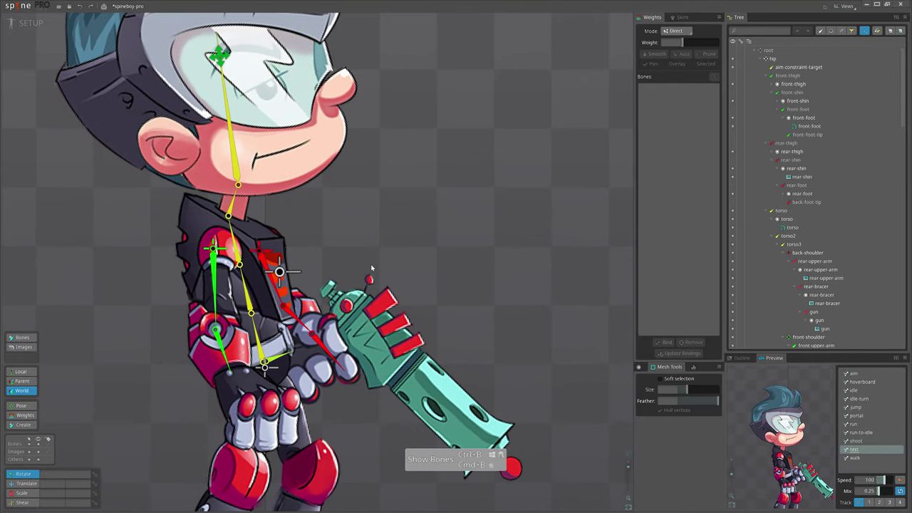
scroll(470, 221, down, 3)
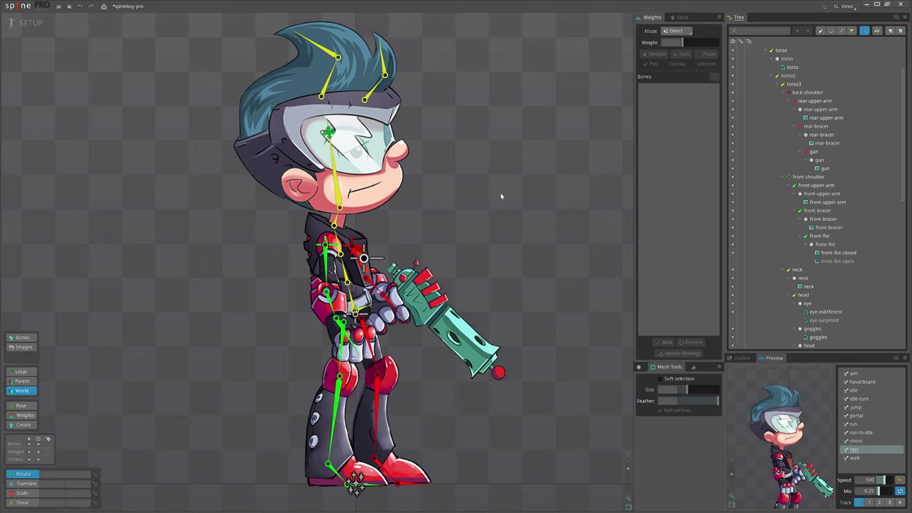
Step: Examine the skeleton's hierarchy in the tree, from the torso and arms to the head and portal-root
scroll(800, 229, down, 1)
scroll(806, 234, up, 3)
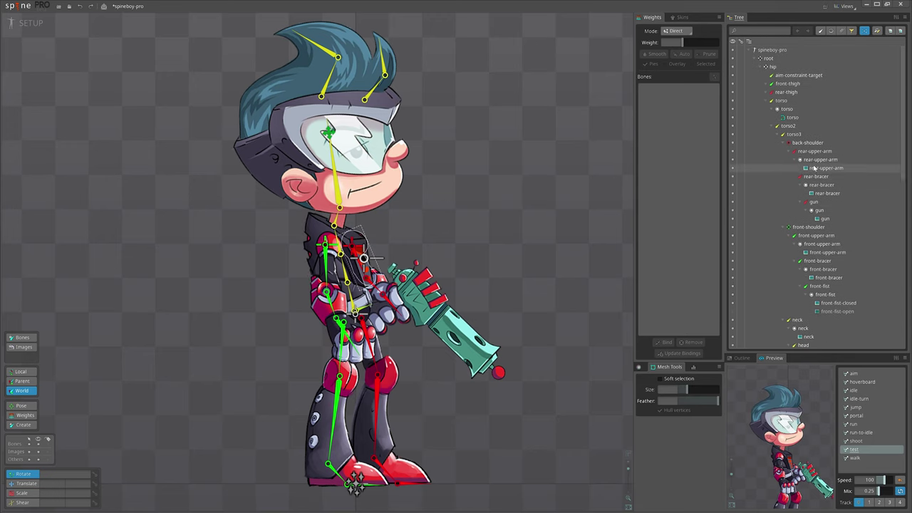
scroll(819, 178, down, 3)
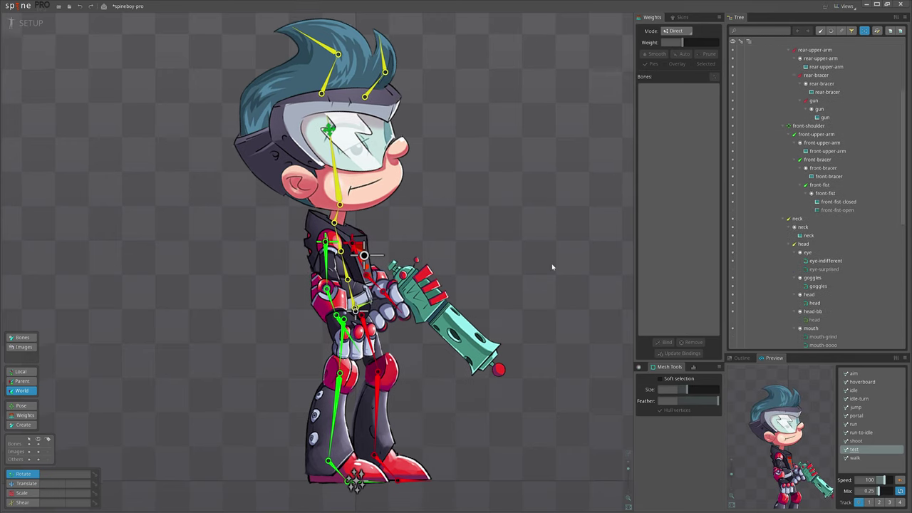
key(v)
scroll(817, 226, down, 5)
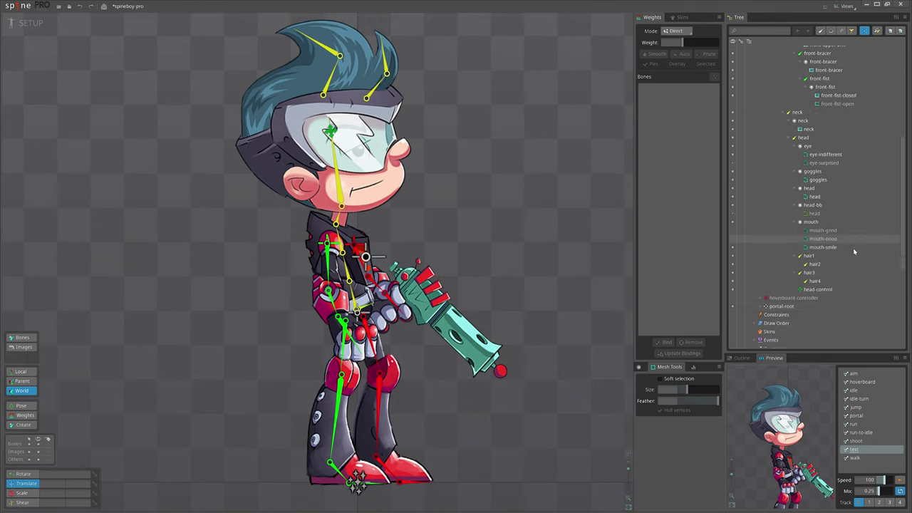
scroll(818, 225, up, 5)
Step: Select the torso bone in the viewport and look over its child bones in the tree
drag(510, 296, 508, 270)
scroll(345, 295, up, 3)
click(355, 273)
drag(604, 276, 568, 277)
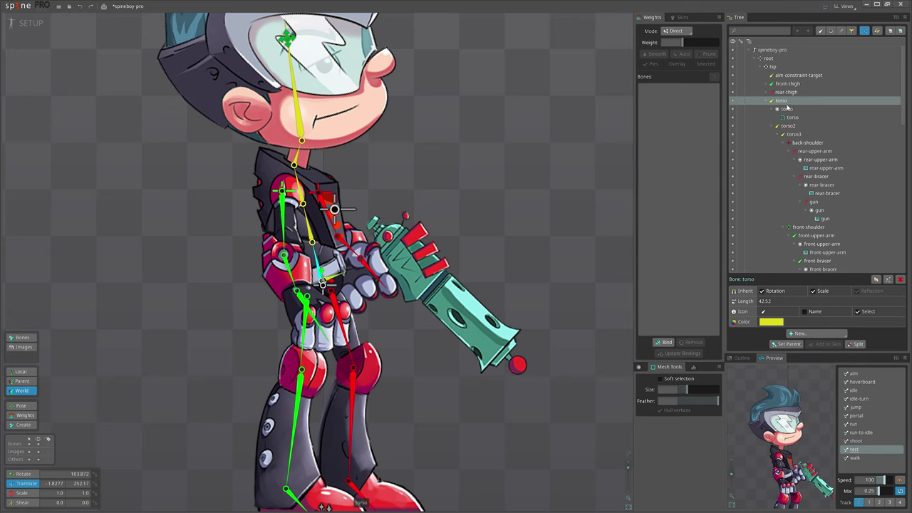
scroll(819, 156, down, 4)
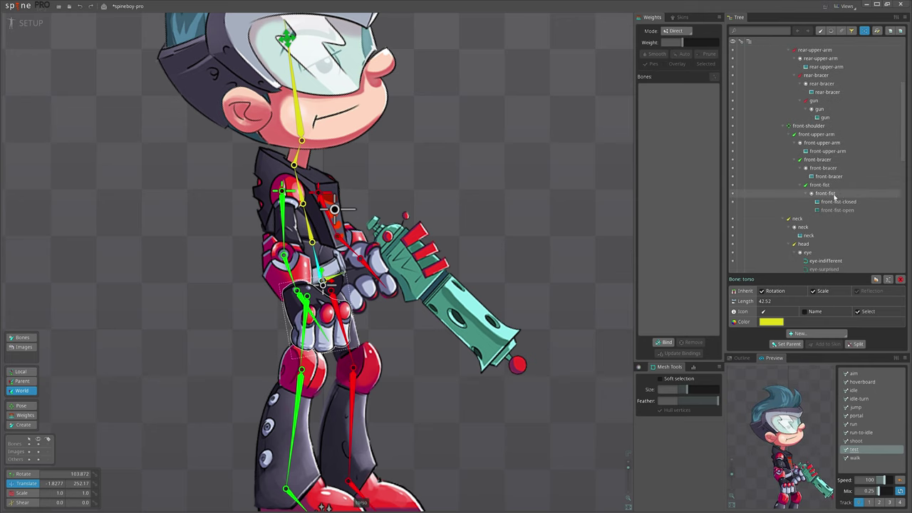
Step: Select the front-fist bone in the tree and step the selection up through its parent bones to torso3
click(822, 186)
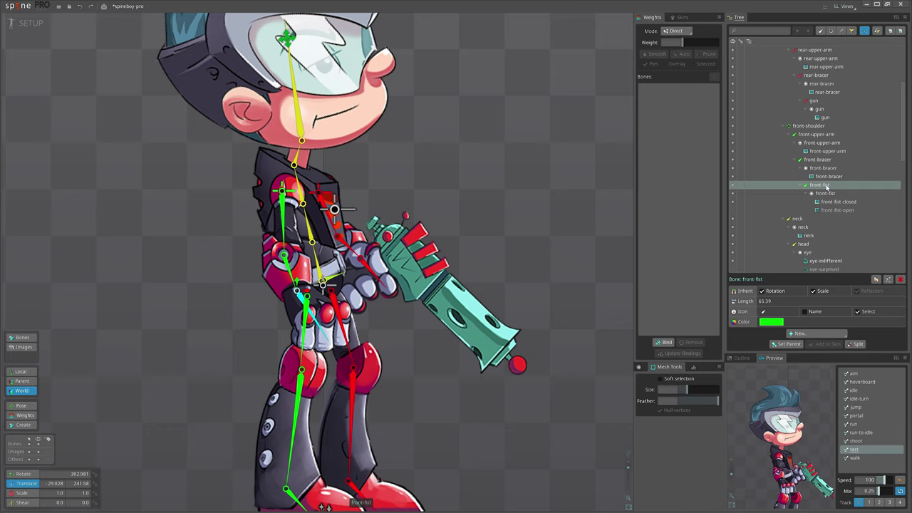
key(ctrl+Up)
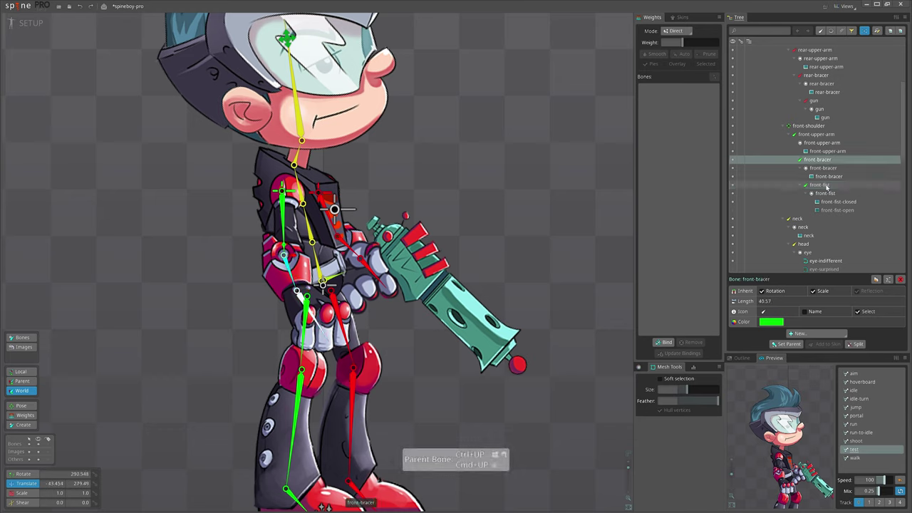
key(ctrl+Up)
key(ctrl+Up)
key(ctrl+Up)
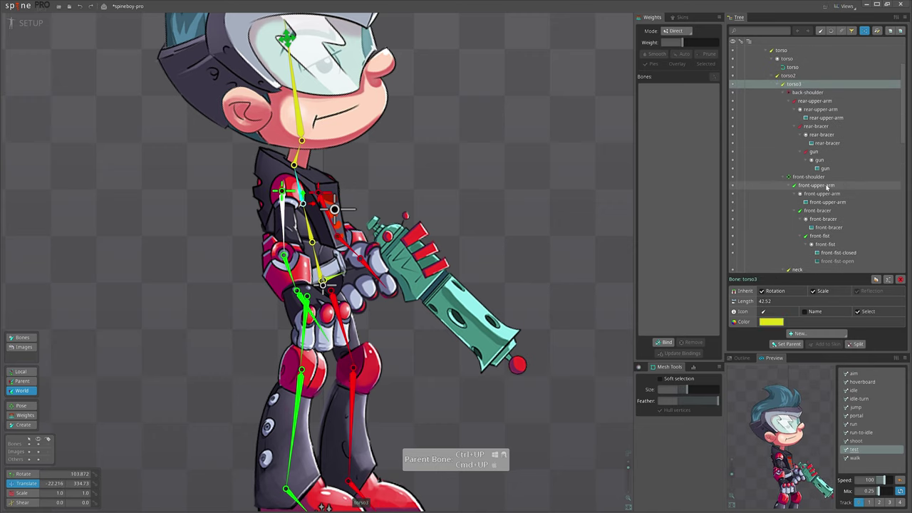
Step: Step the selection back down the child bones from torso3 to front-fist, trying one more parent and child step
key(ctrl+Down)
key(ctrl+Down)
key(ctrl+Down)
key(ctrl+Down)
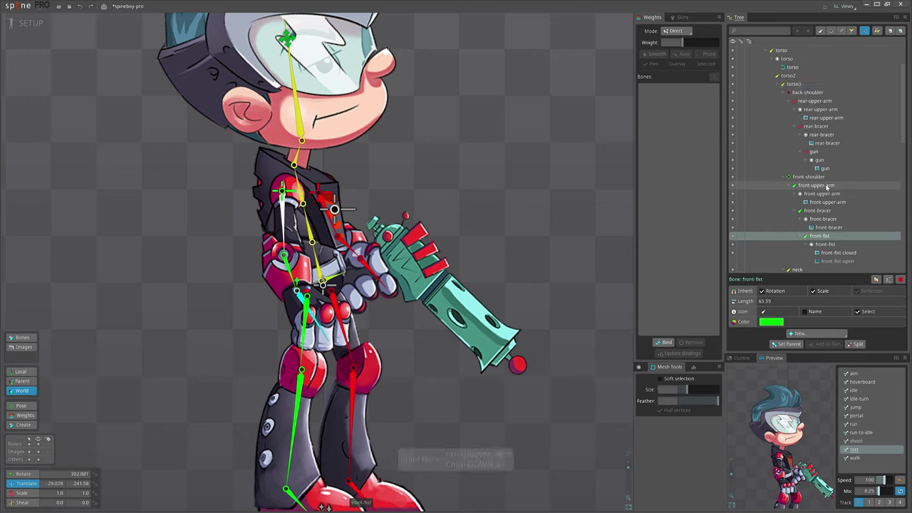
key(ctrl+Up)
key(ctrl+Down)
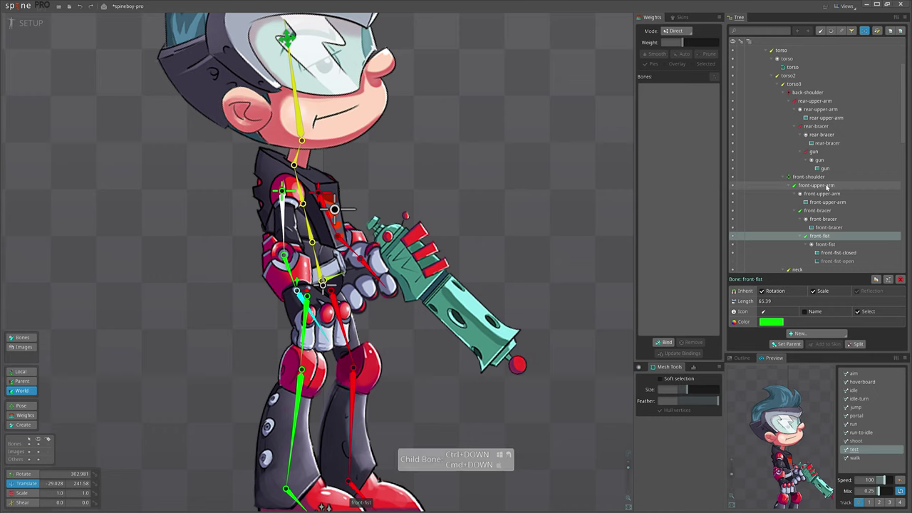
Step: Expand and collapse the front-fist branch in the tree several times, leaving it collapsed
key(alt+Right)
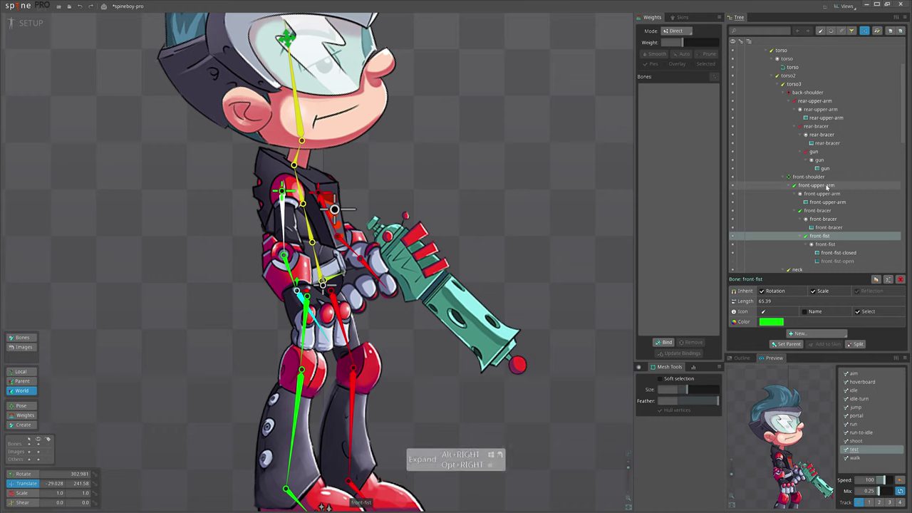
key(alt+Left)
key(alt+Right)
key(alt+Left)
key(alt+Right)
key(alt+Left)
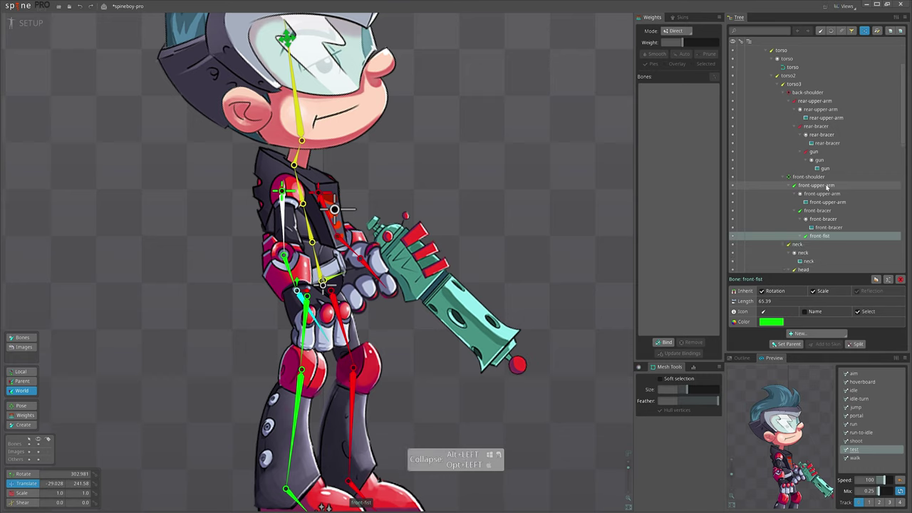
Step: Nudge the front-fist bone upward by 10 units
key(shift+Up)
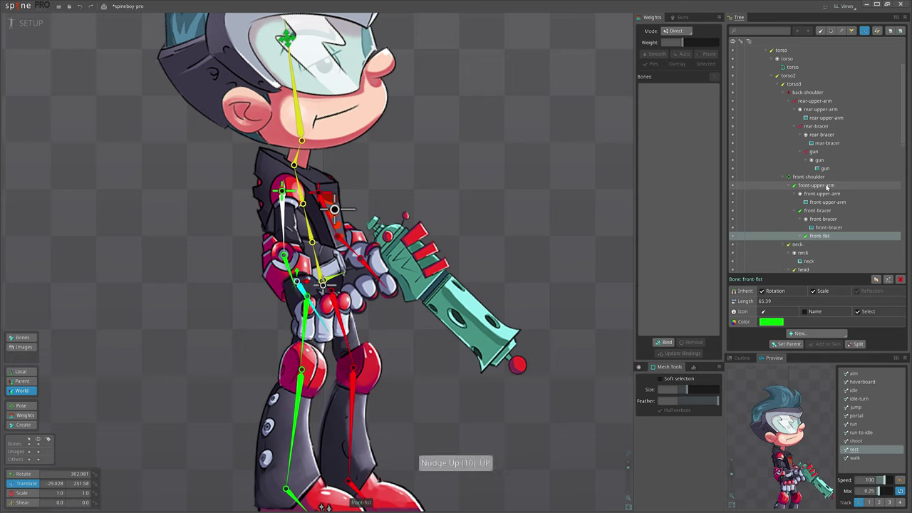
scroll(485, 289, down, 5)
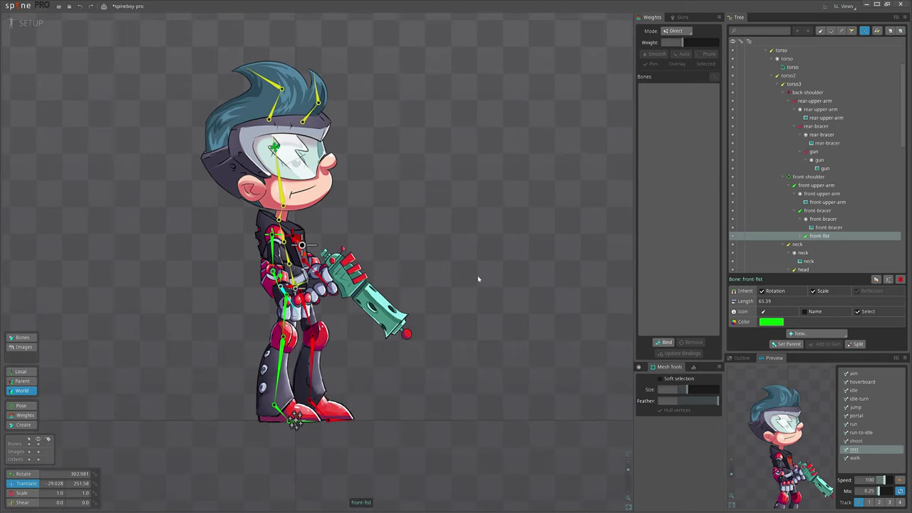
scroll(438, 287, up, 3)
Step: Look over the hotkeys file options in the application settings, cancel the dialog and clear the bone selection
click(18, 6)
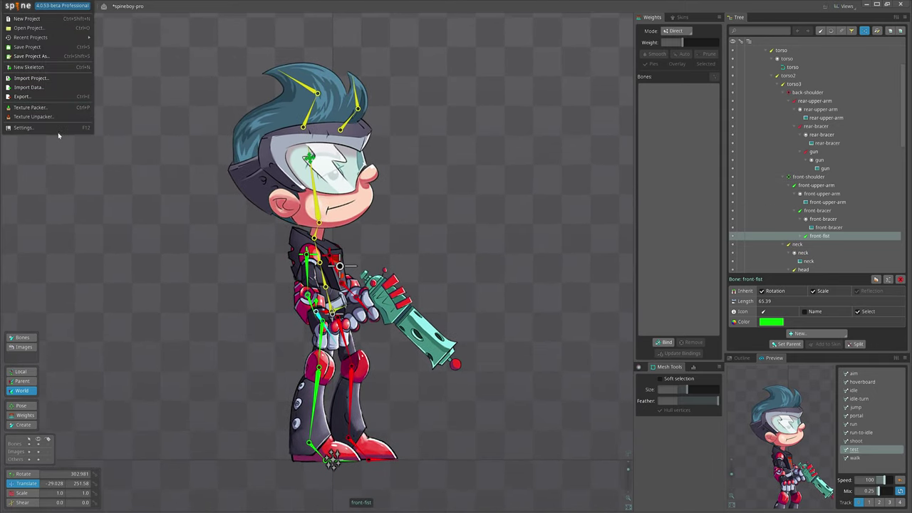
click(57, 131)
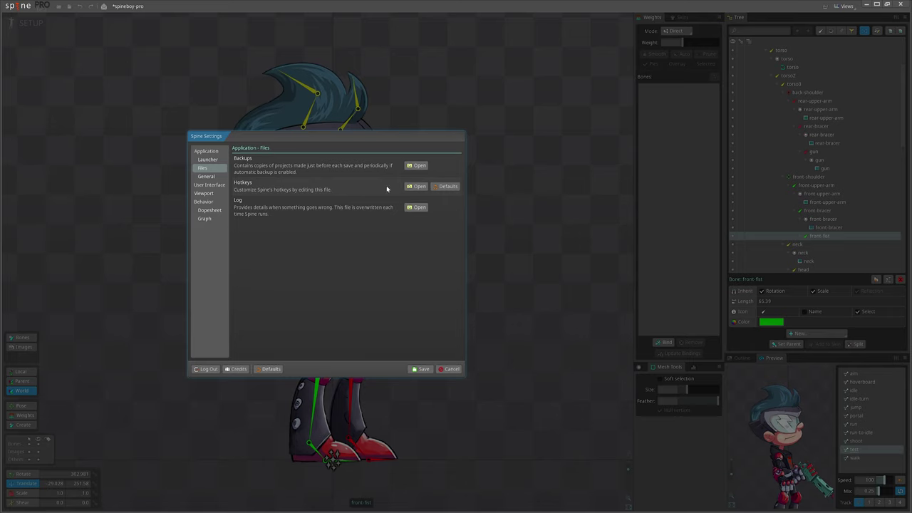
click(450, 368)
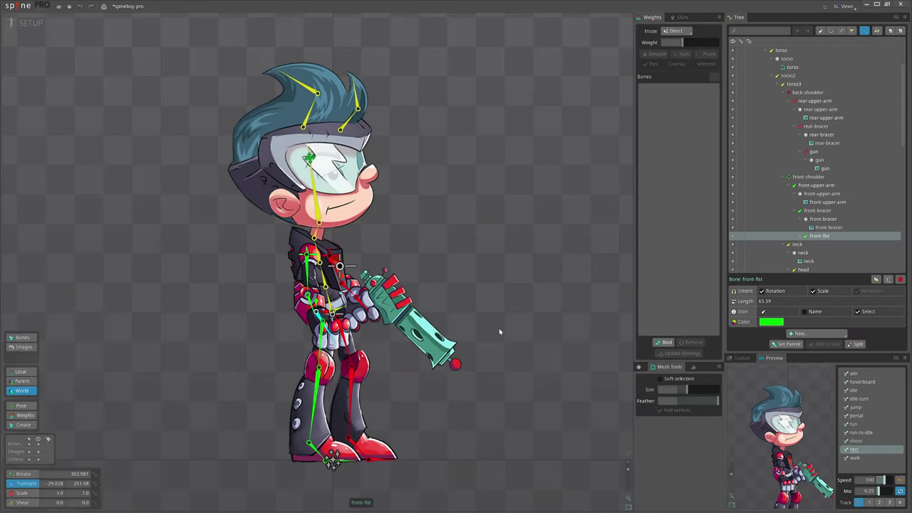
click(498, 328)
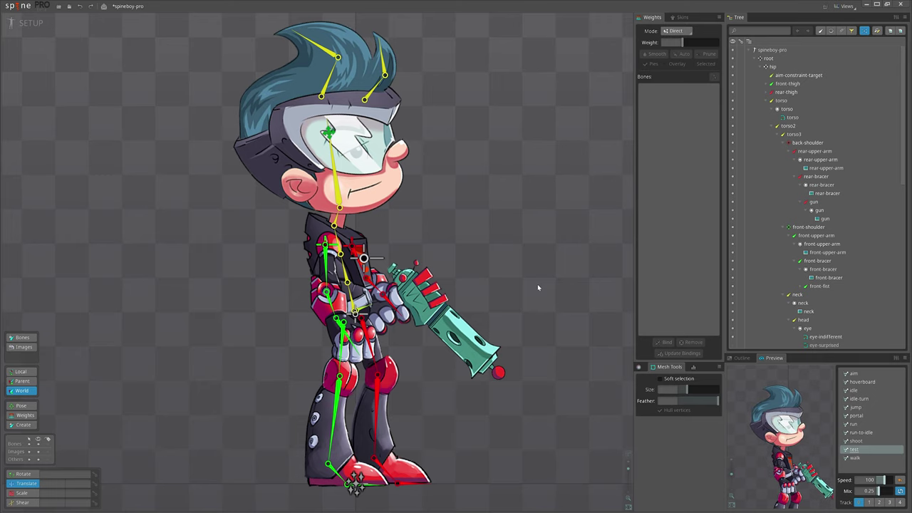
Step: Create a horizontal bone about 362 units long under the root, in the empty area in front of the character
drag(565, 313, 391, 290)
drag(477, 365, 338, 393)
click(794, 59)
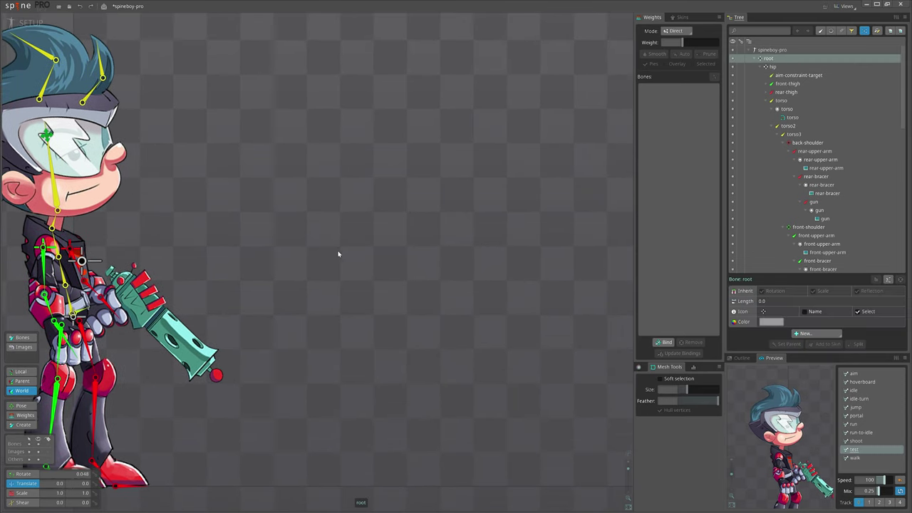
key(n)
drag(276, 287, 515, 283)
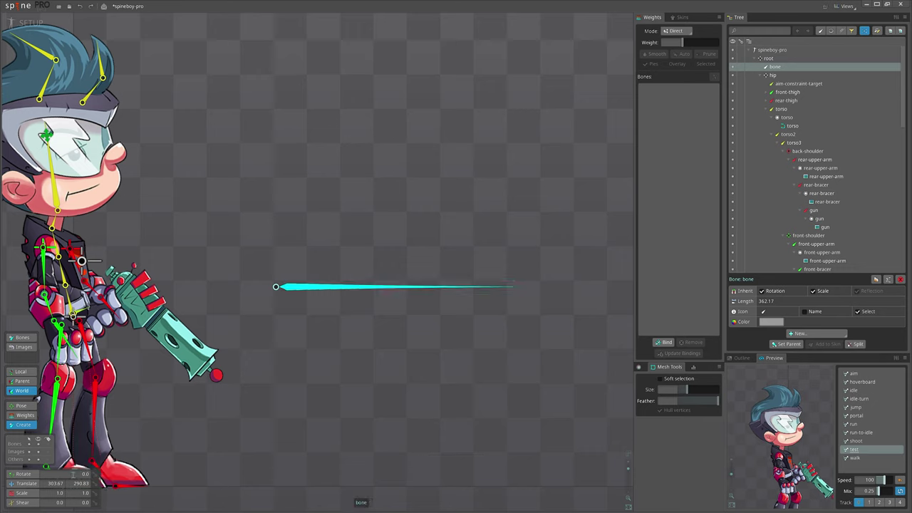
key(v)
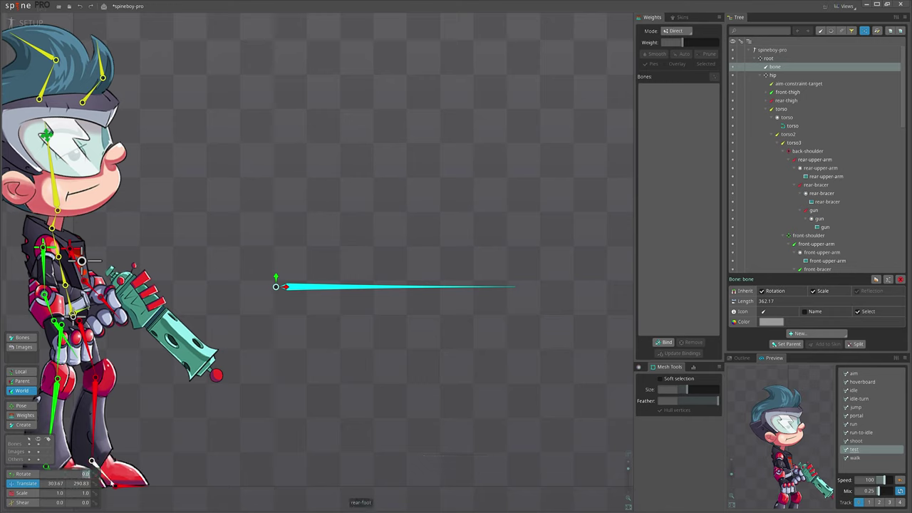
Step: Add 30 and a further 15 degrees to the new bone's rotation, and finally set it to 90
text(+30)
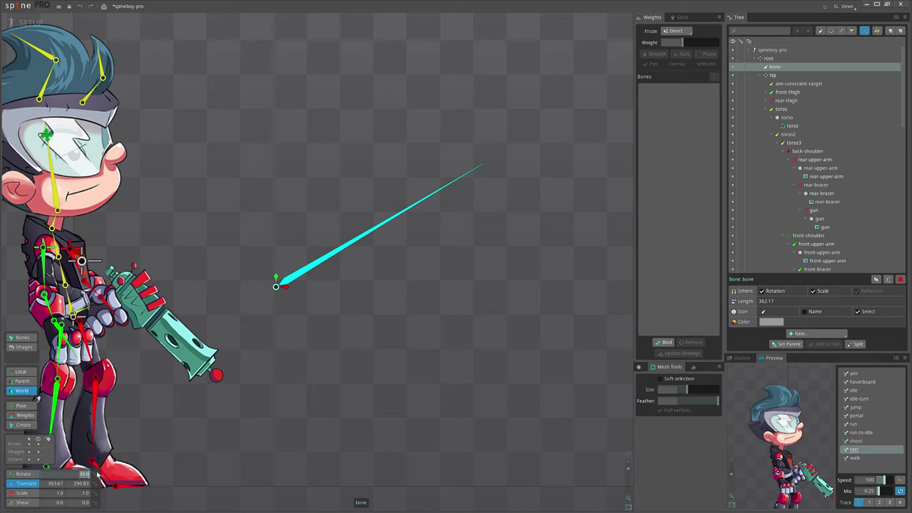
text(+15)
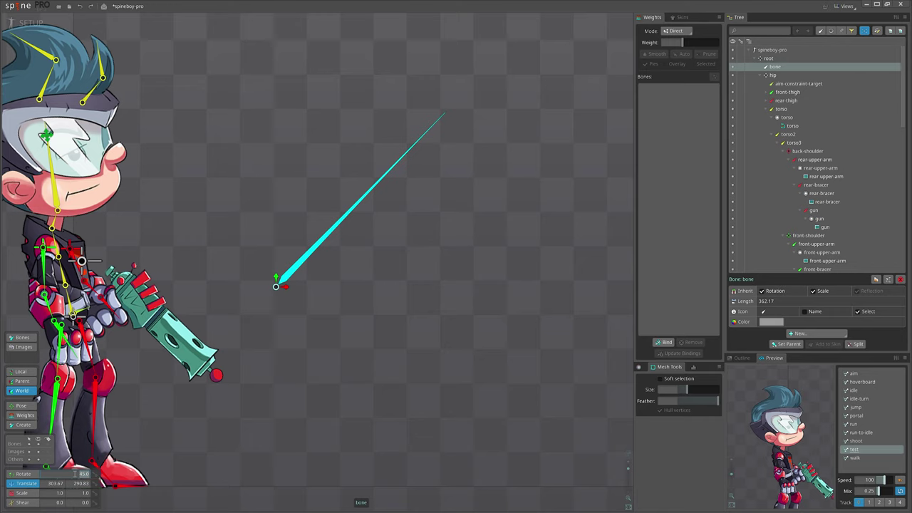
key(BackSpace)
text(90)
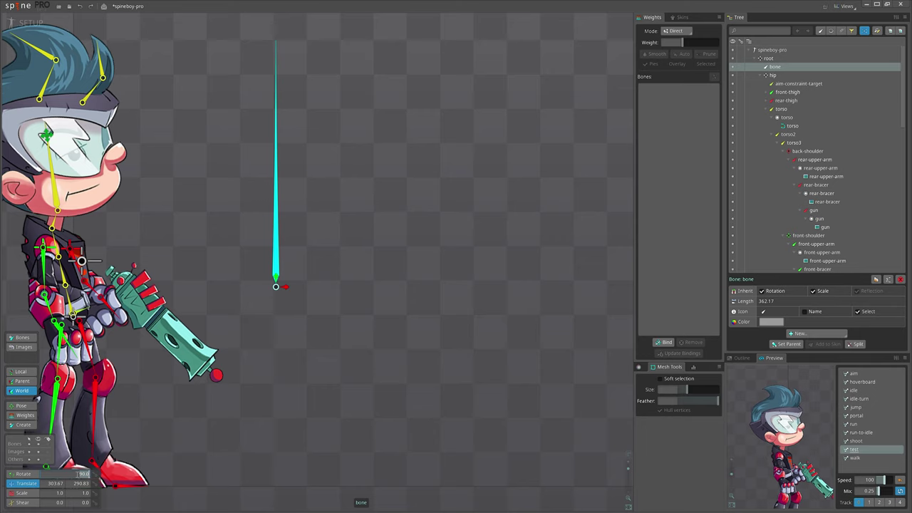
Step: Try relative additions and subtractions on the new bone's rotation, starting with +90 and -90
scroll(386, 345, down, 4)
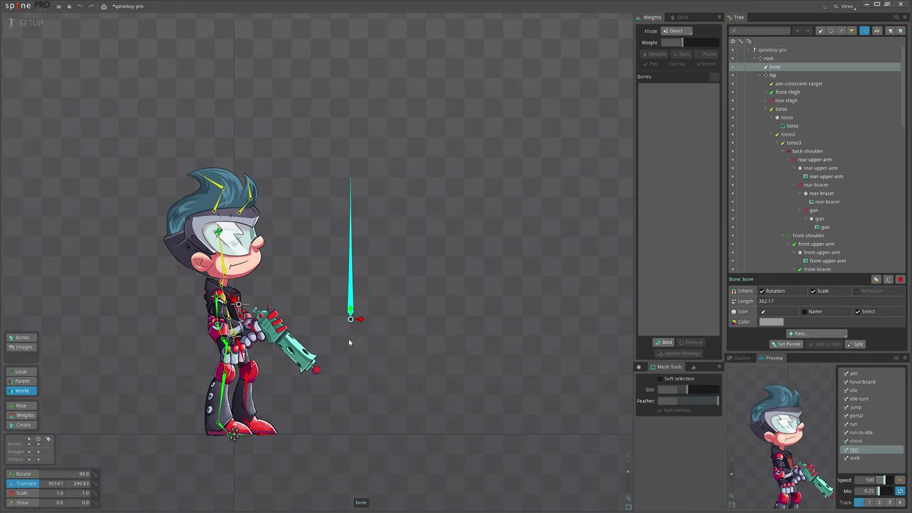
drag(384, 369, 401, 351)
drag(347, 305, 299, 349)
scroll(417, 345, down, 2)
scroll(388, 364, up, 1)
scroll(383, 364, up, 5)
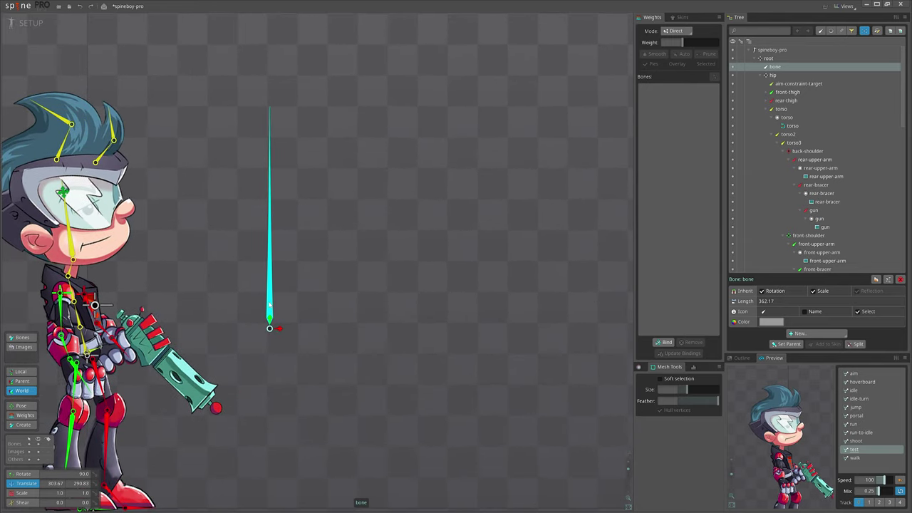
scroll(324, 360, up, 4)
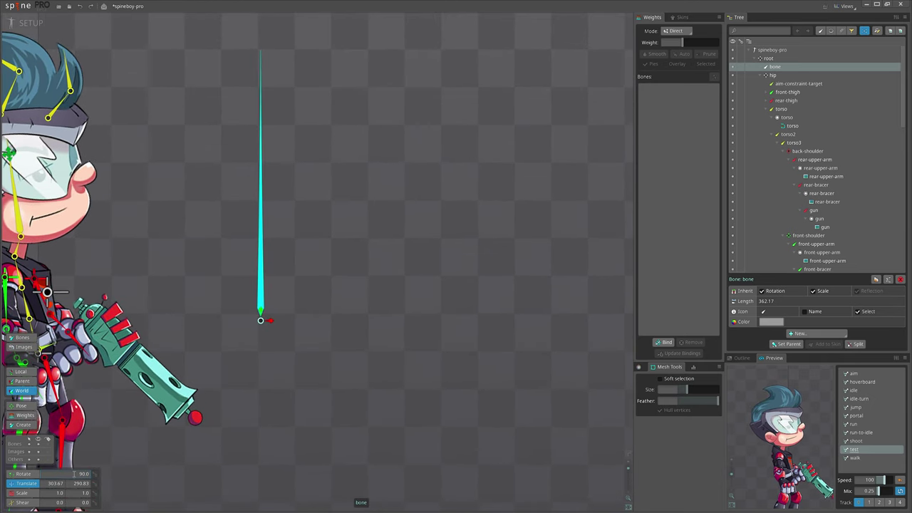
text(+)
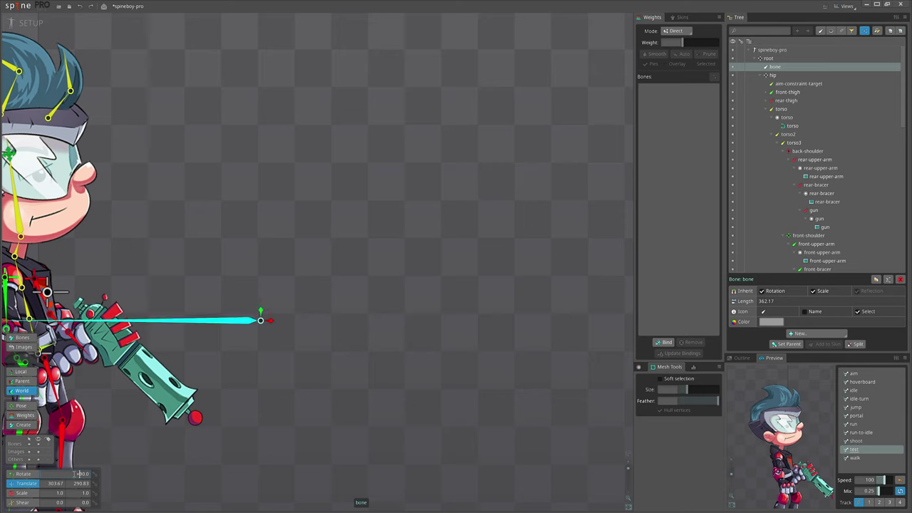
key(BackSpace)
text(-)
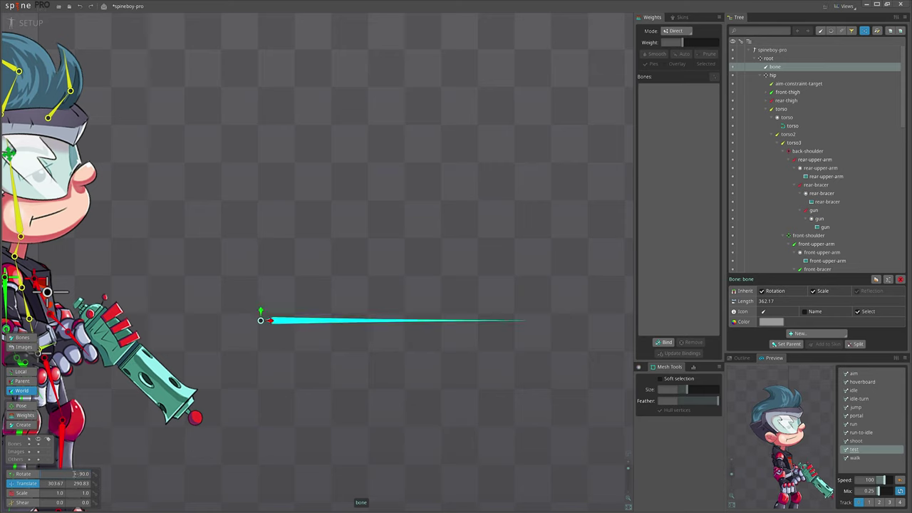
text(45)
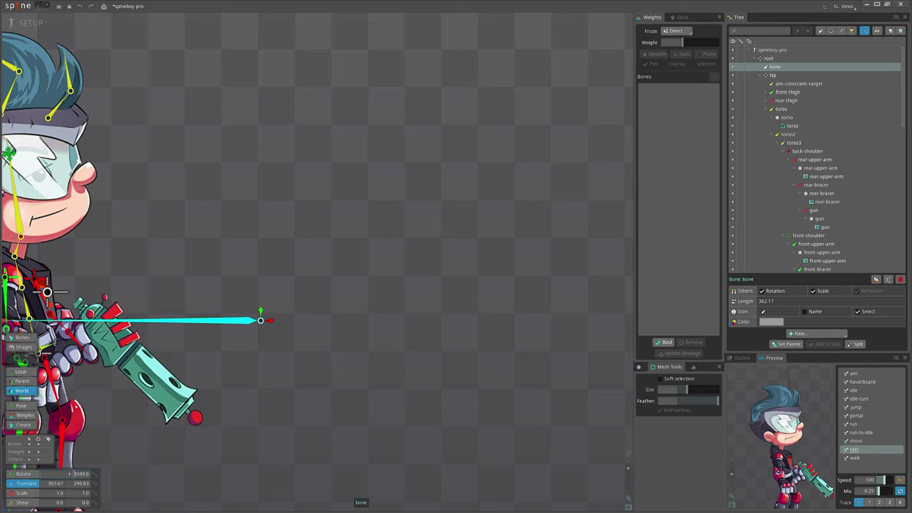
drag(72, 474, 80, 475)
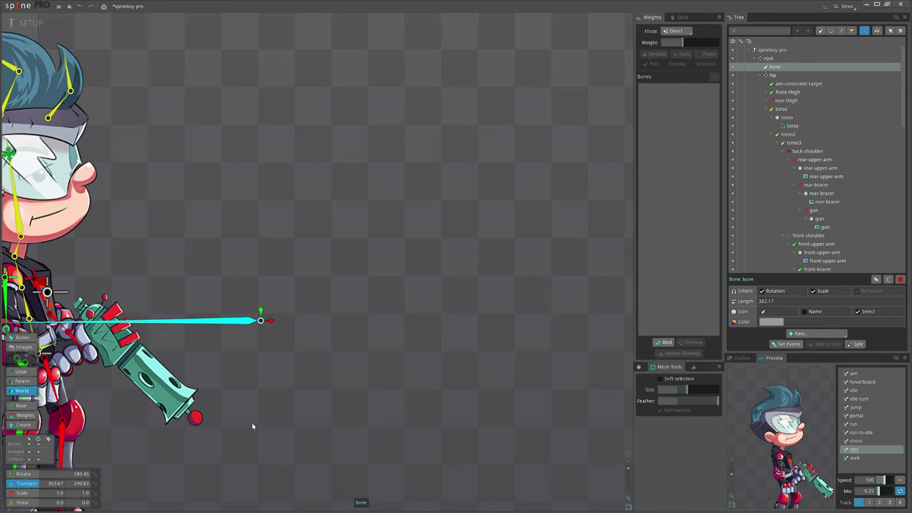
Step: Select the rear-bracer bone and copy its transform
scroll(252, 426, down, 2)
drag(271, 426, 284, 391)
scroll(285, 391, down, 1)
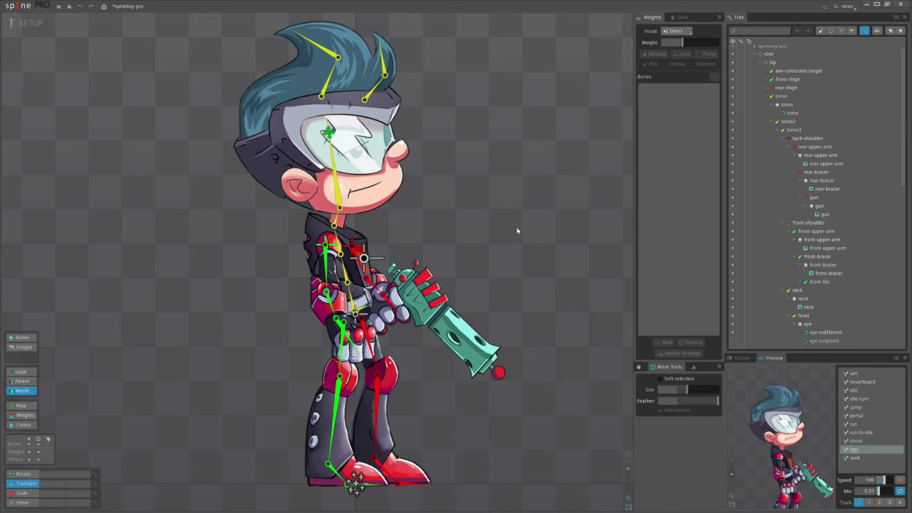
scroll(474, 217, up, 3)
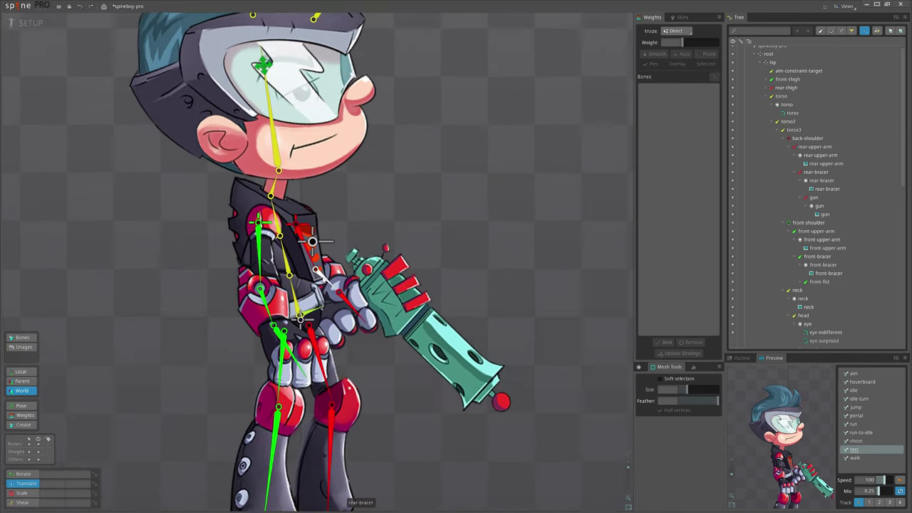
click(322, 278)
scroll(446, 230, down, 2)
drag(446, 230, 419, 226)
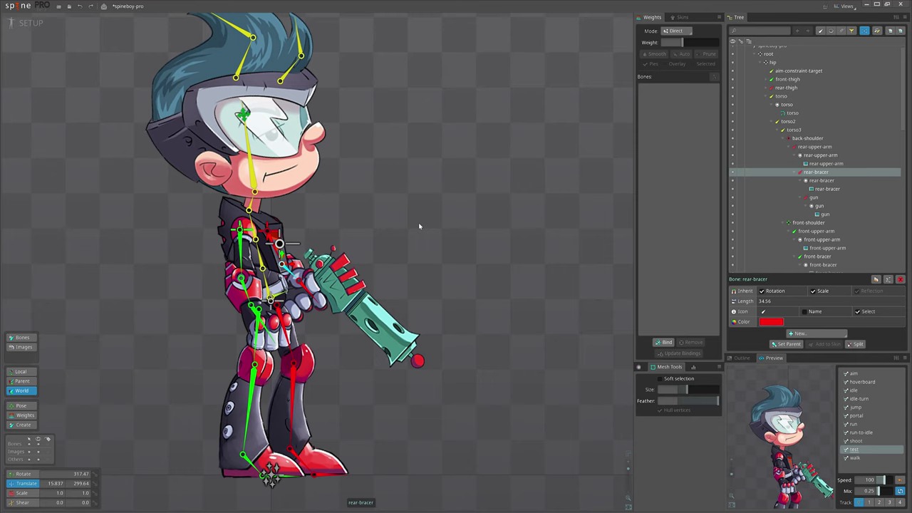
key(ctrl+c)
Step: Paste the copied transform onto the gun bone and undo the paste
scroll(303, 285, up, 3)
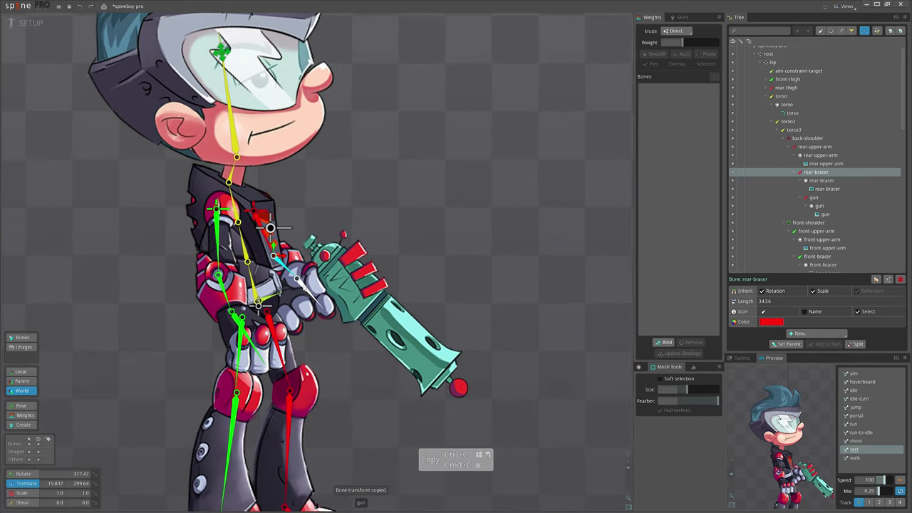
click(304, 285)
key(ctrl+v)
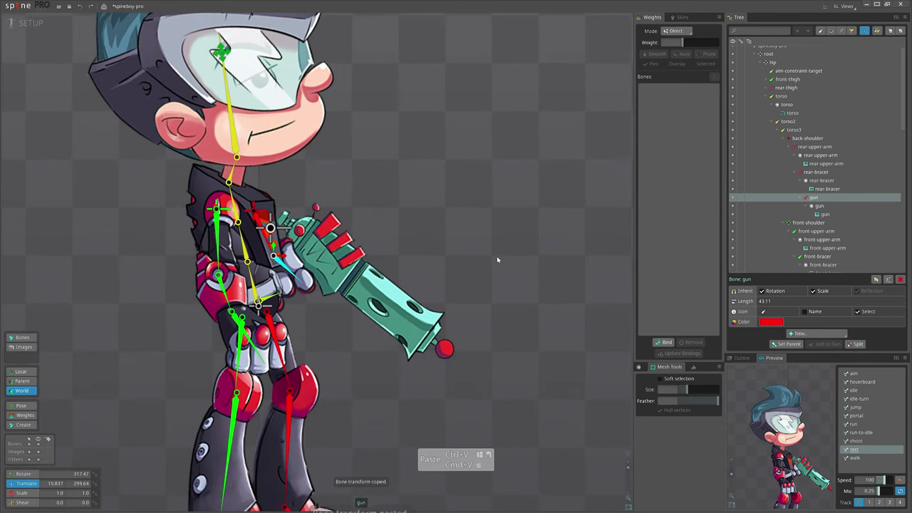
scroll(283, 269, up, 3)
scroll(396, 253, down, 4)
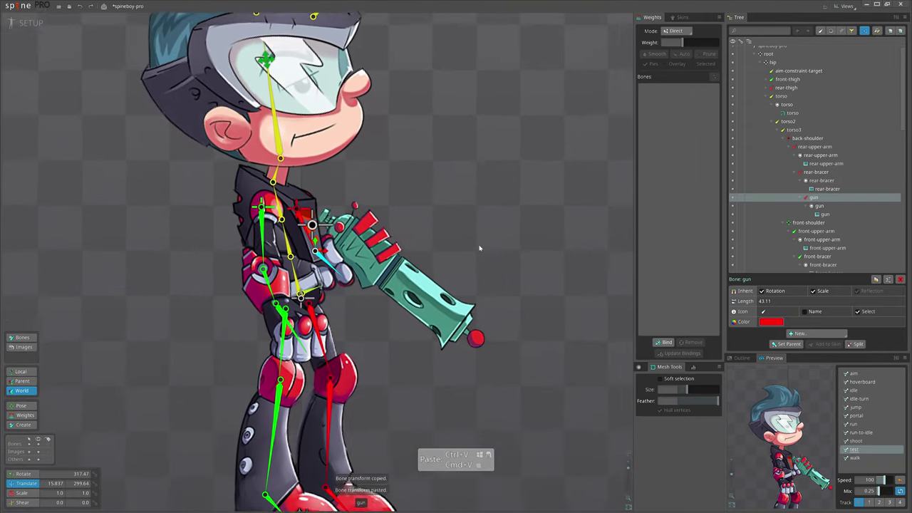
drag(481, 246, 430, 229)
key(ctrl+z)
scroll(429, 228, down, 3)
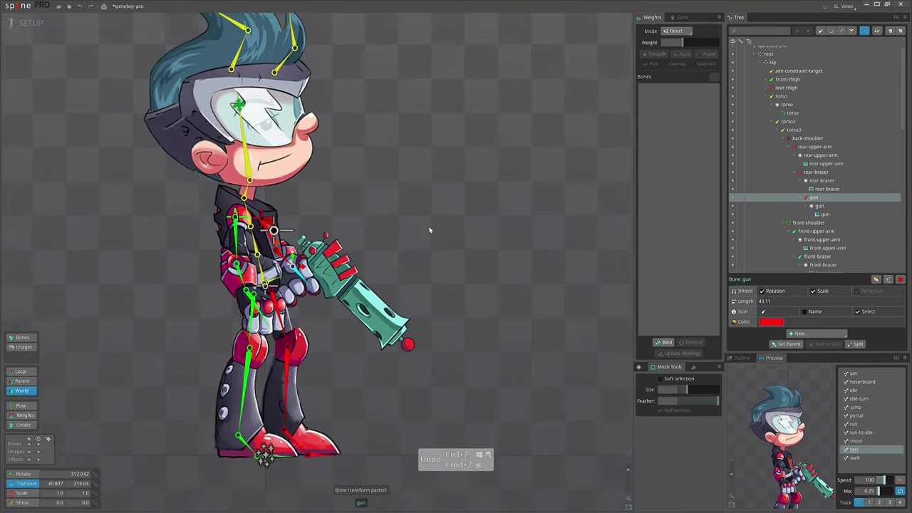
Step: Select the head-control bone inside the goggles
scroll(349, 267, up, 4)
scroll(273, 146, up, 2)
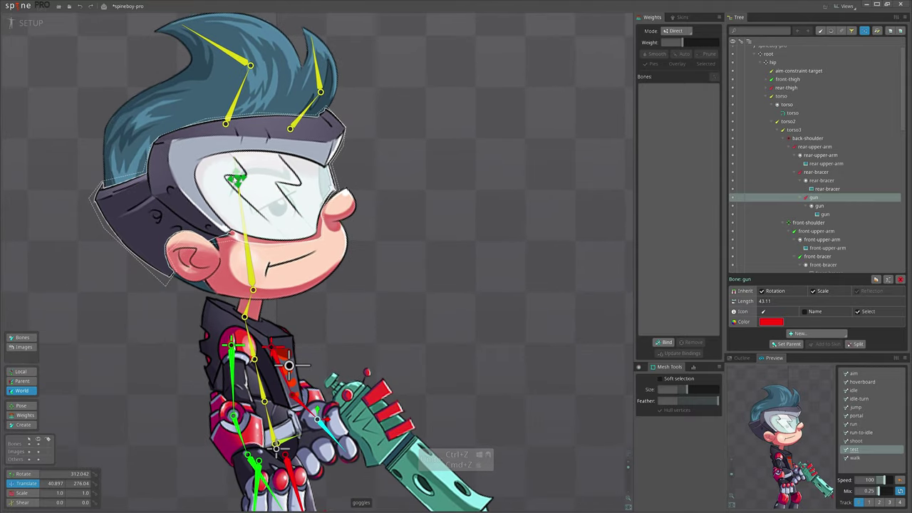
click(238, 177)
drag(369, 239, 381, 298)
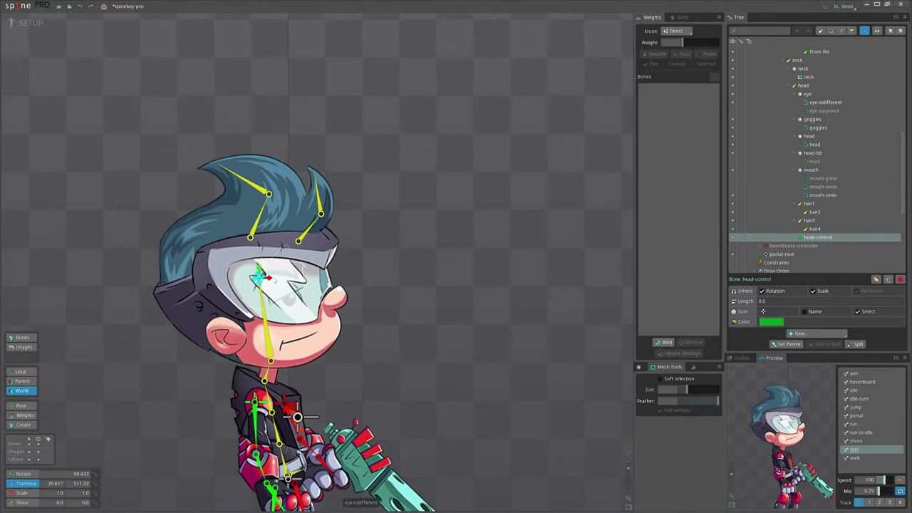
Step: Copy the head-control bone's transform
scroll(149, 263, down, 2)
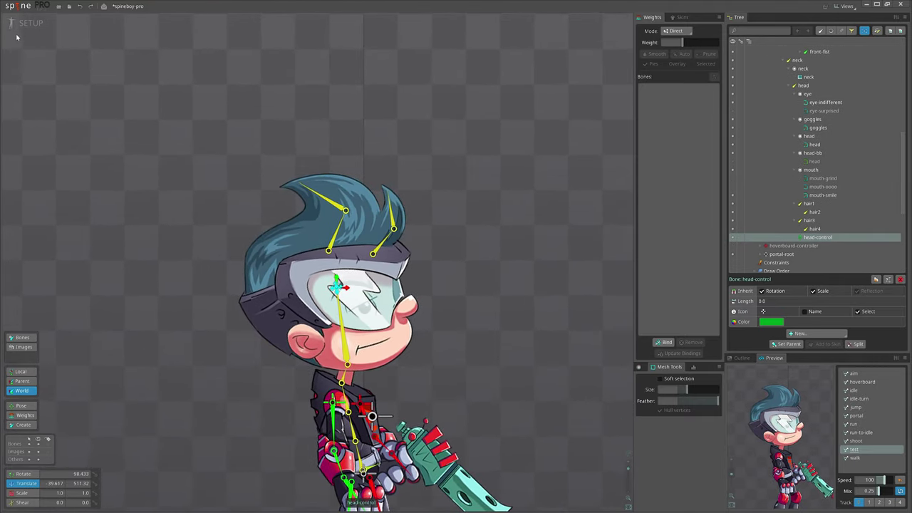
drag(440, 290, 404, 262)
scroll(399, 270, up, 3)
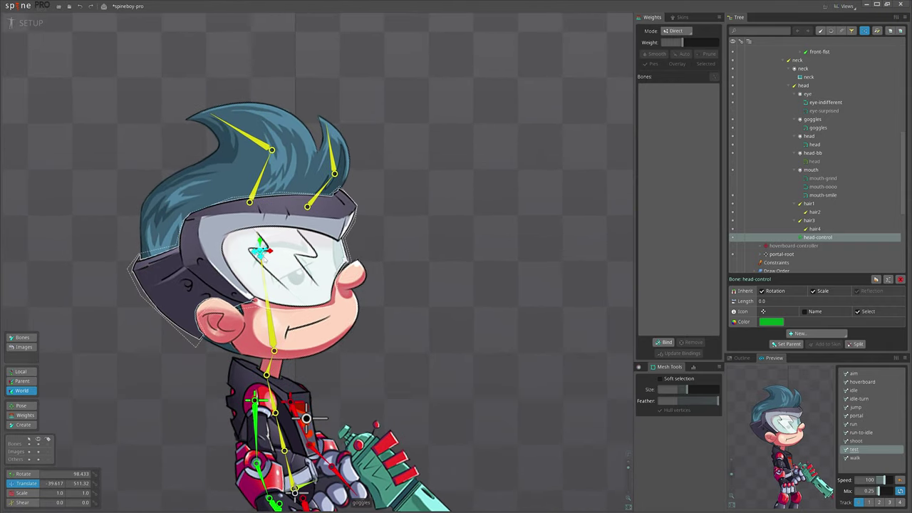
scroll(432, 283, up, 2)
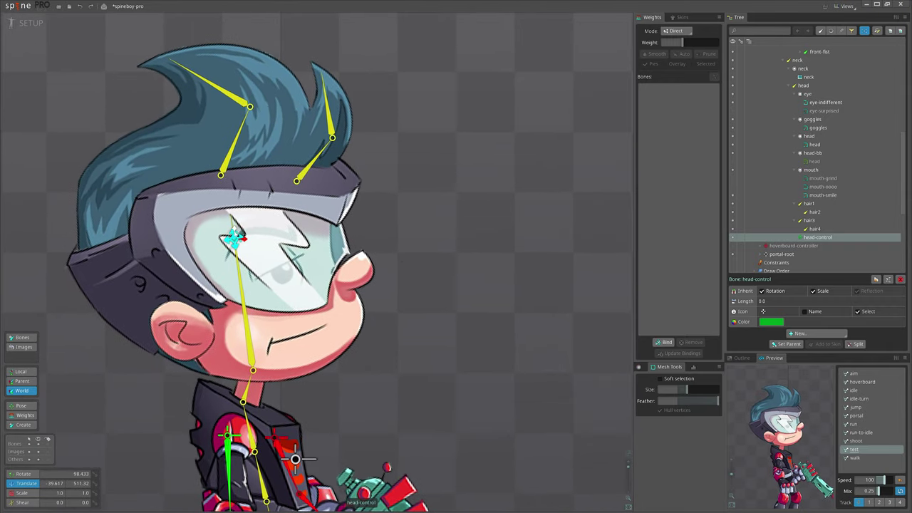
key(ctrl+c)
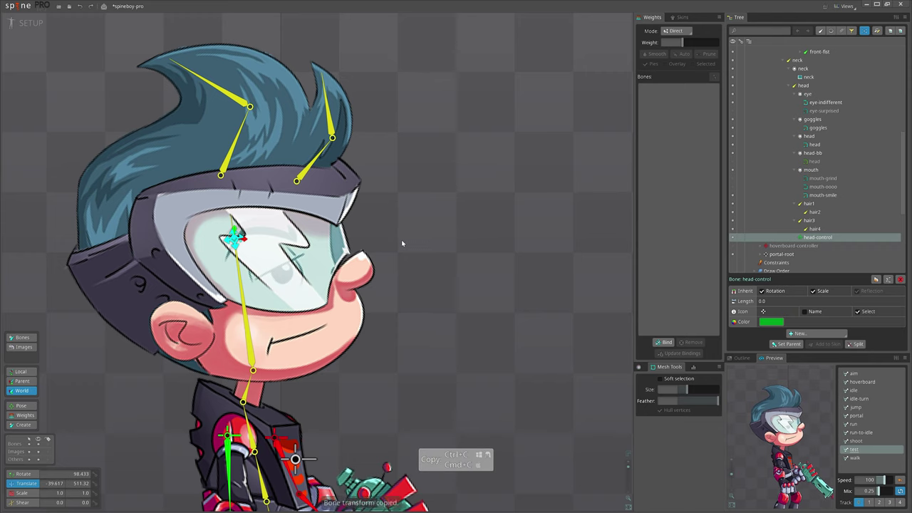
Step: Move the head-control bone toward the face and paste its copied transform back onto it
drag(396, 238, 456, 242)
click(342, 284)
key(space)
click(299, 246)
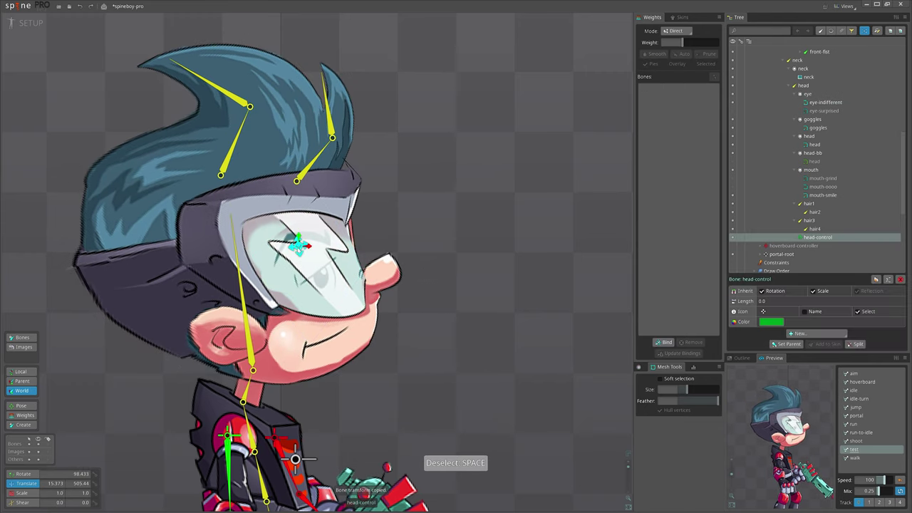
key(ctrl+v)
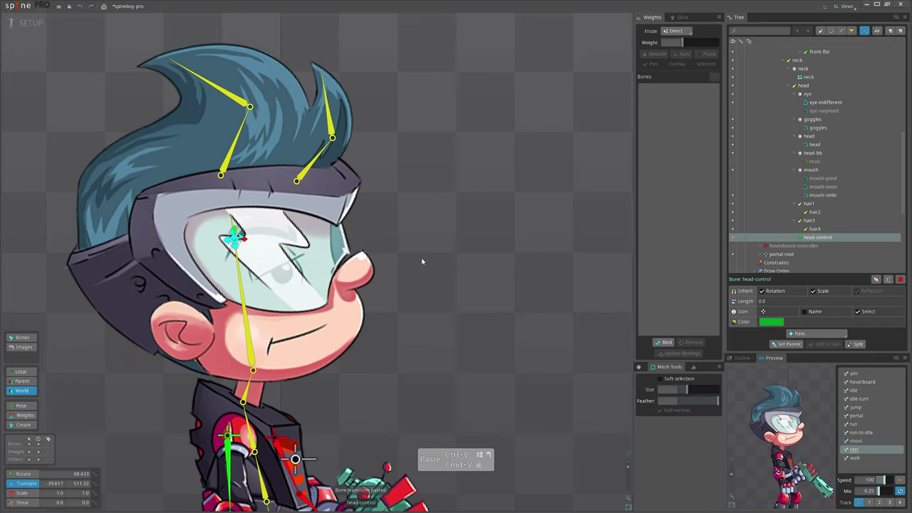
Step: Switch to Animate mode and return to Setup mode
scroll(442, 299, down, 3)
scroll(413, 298, down, 2)
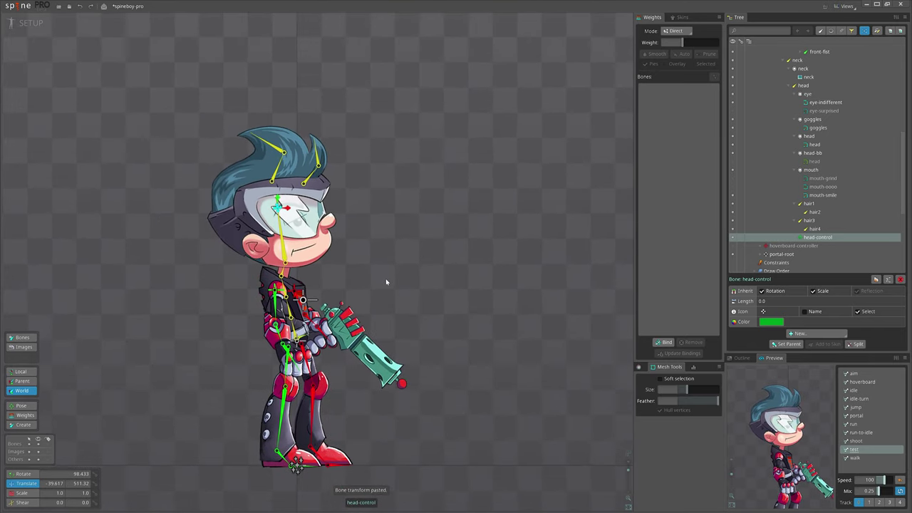
scroll(368, 253, up, 2)
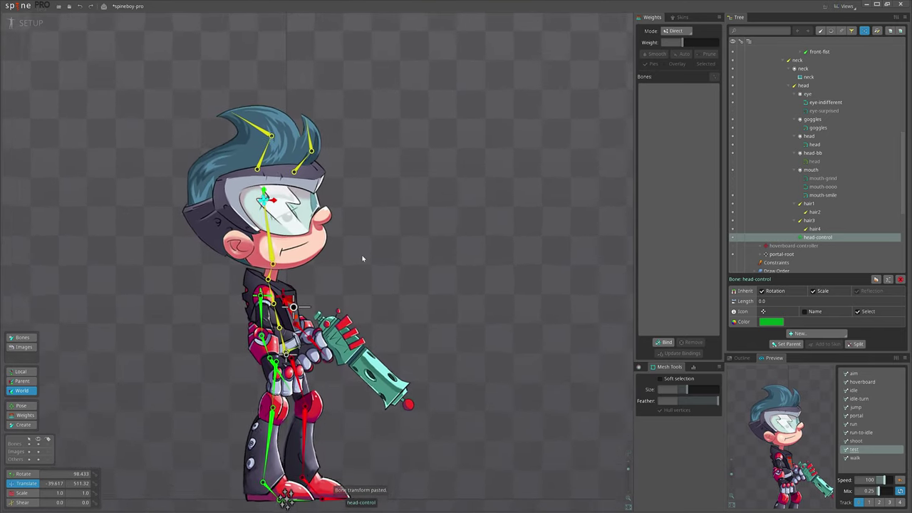
click(22, 27)
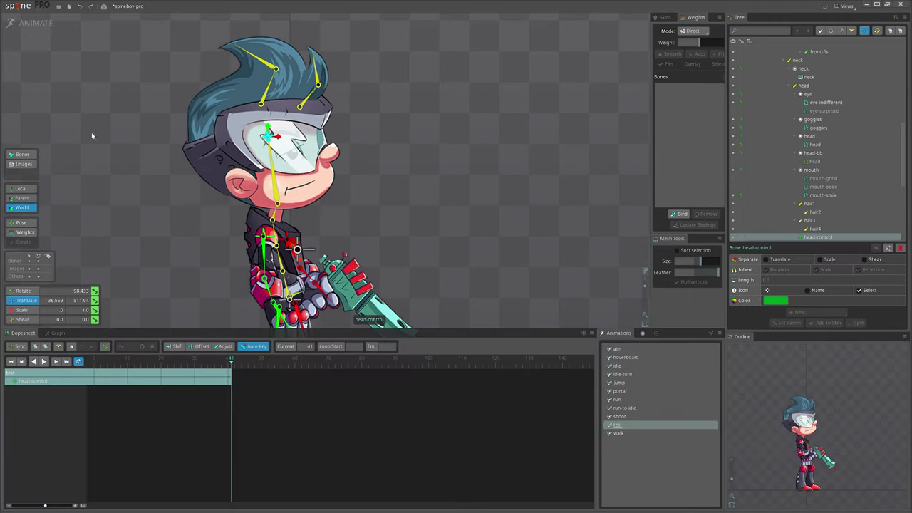
click(29, 25)
Step: Select the front-upper-arm, front-bracer and front-fist bones together and copy their transforms
scroll(341, 282, up, 4)
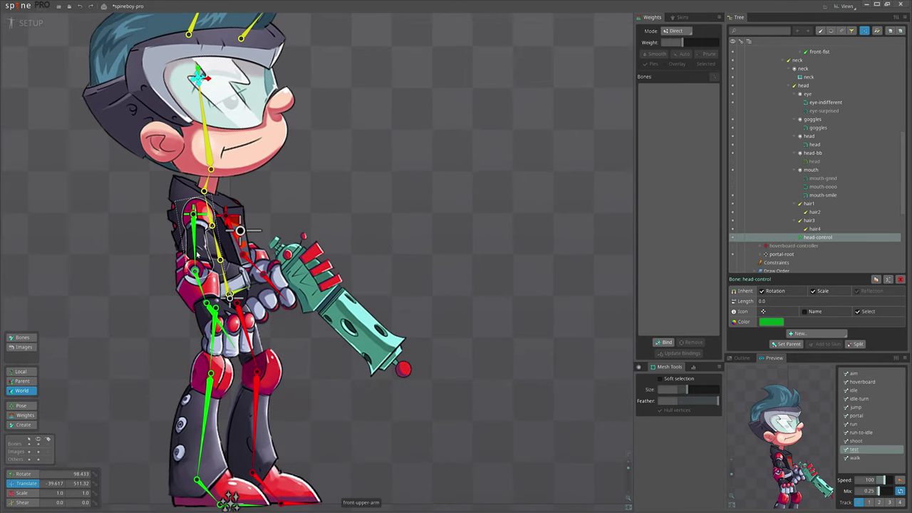
key(space)
click(194, 245)
ctrl+click(200, 286)
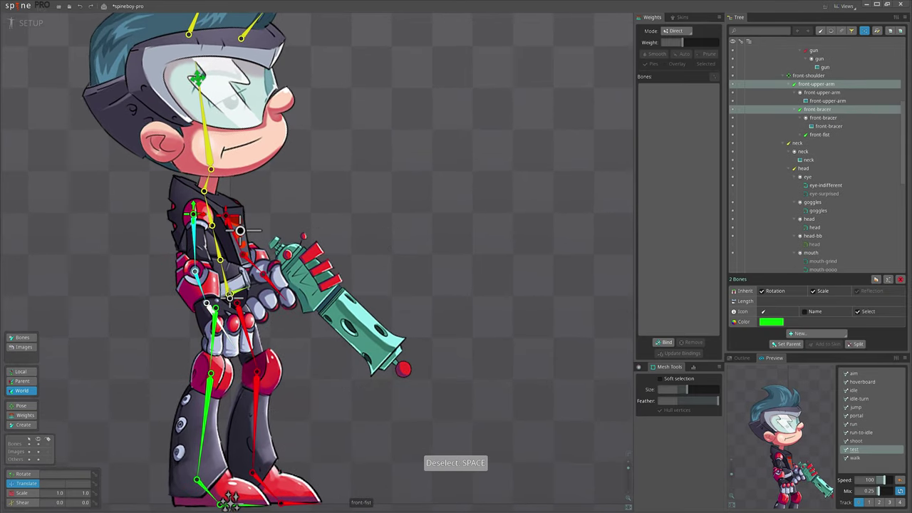
key(ctrl+c)
ctrl+click(219, 312)
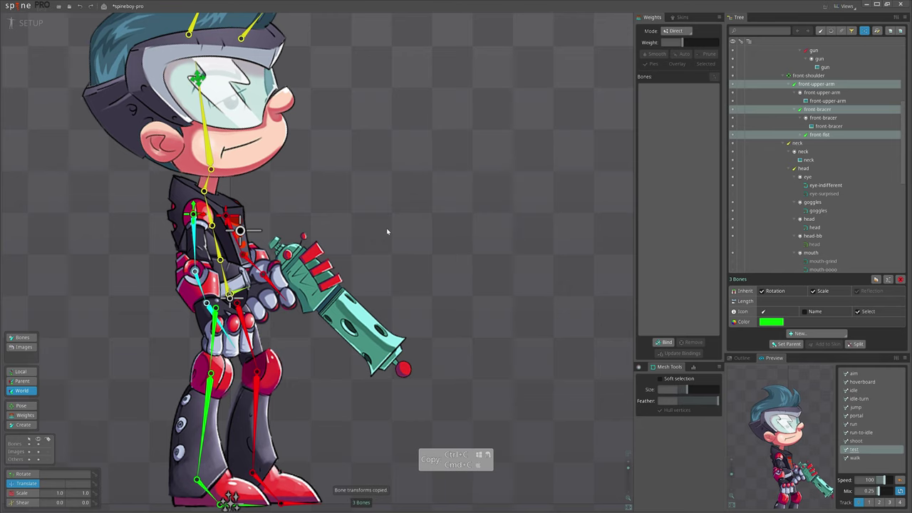
Step: Move and rotate the three front-arm bones away from the body, and paste their copied transforms back
drag(420, 225, 240, 282)
key(c)
key(space)
double_click(187, 235)
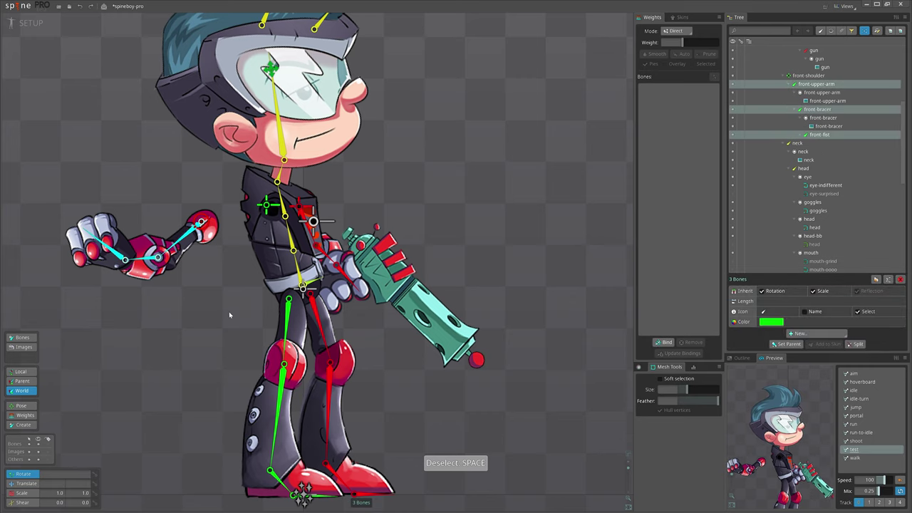
key(ctrl+v)
Step: Switch to Animate mode and select the front-foot bone at frame 0 of the walk animation
scroll(467, 326, down, 3)
drag(490, 339, 384, 347)
scroll(253, 331, up, 2)
drag(325, 415, 326, 394)
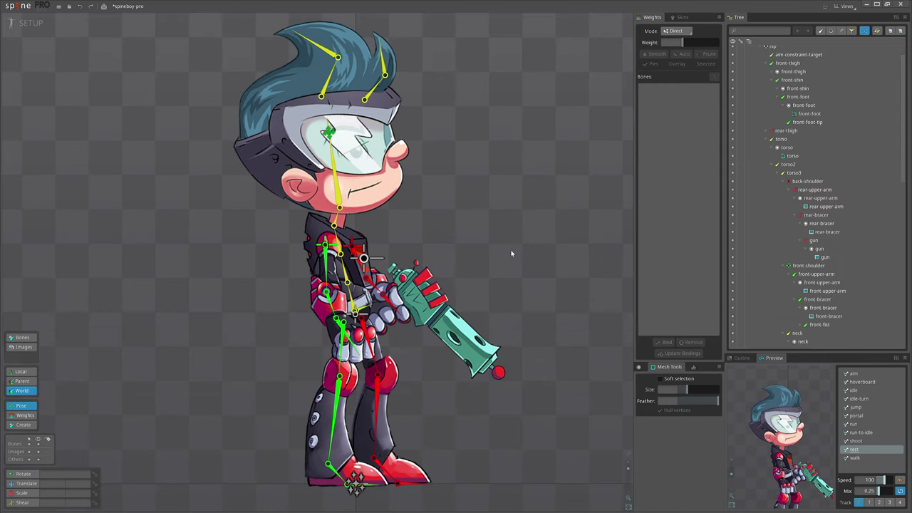
click(31, 26)
scroll(372, 230, up, 6)
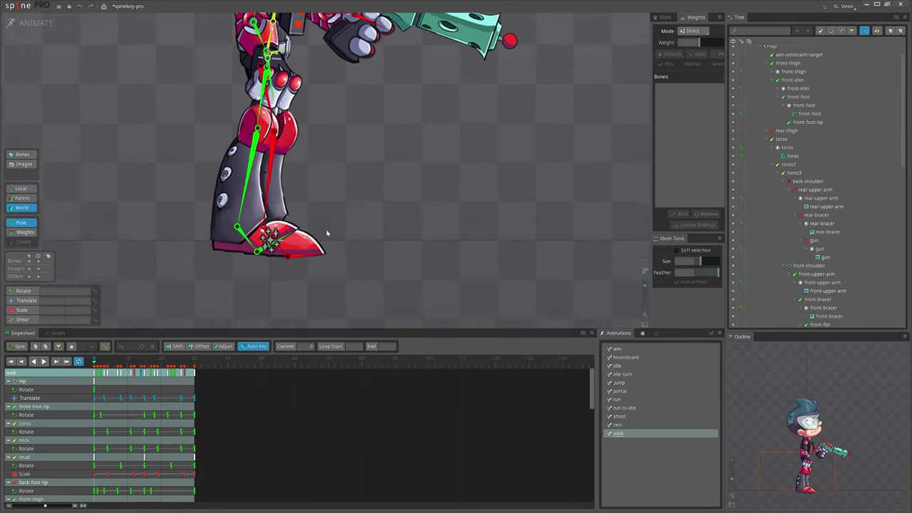
scroll(325, 228, up, 2)
click(262, 212)
scroll(262, 285, up, 2)
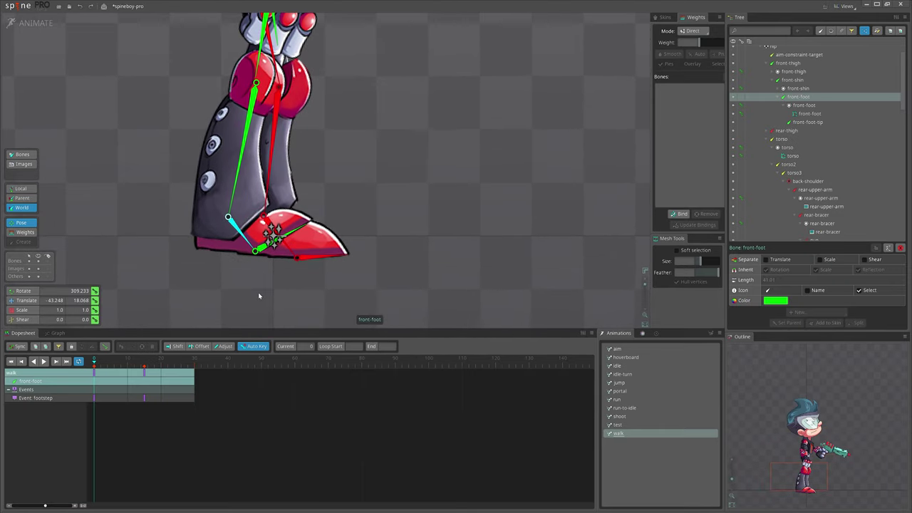
Step: Copy the front-foot bone's transform at frame 0 of the walk animation
scroll(211, 306, down, 2)
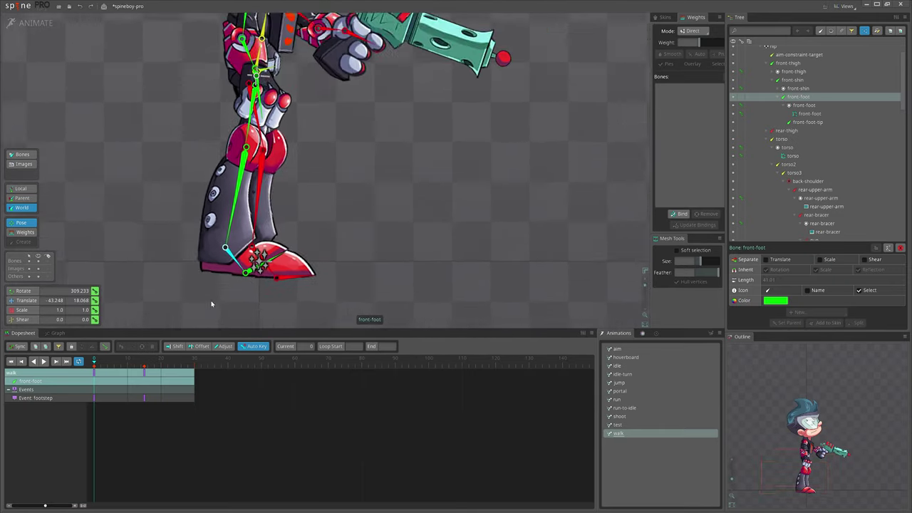
scroll(224, 275, up, 2)
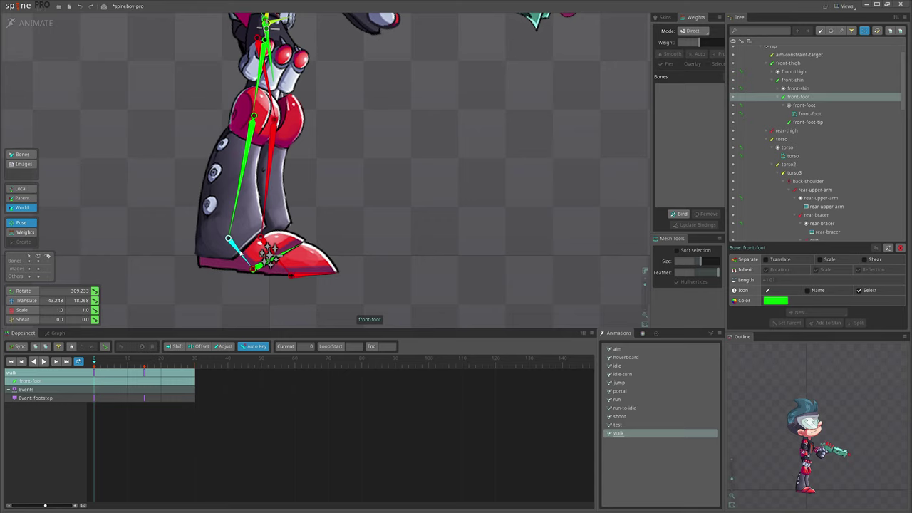
key(ctrl+c)
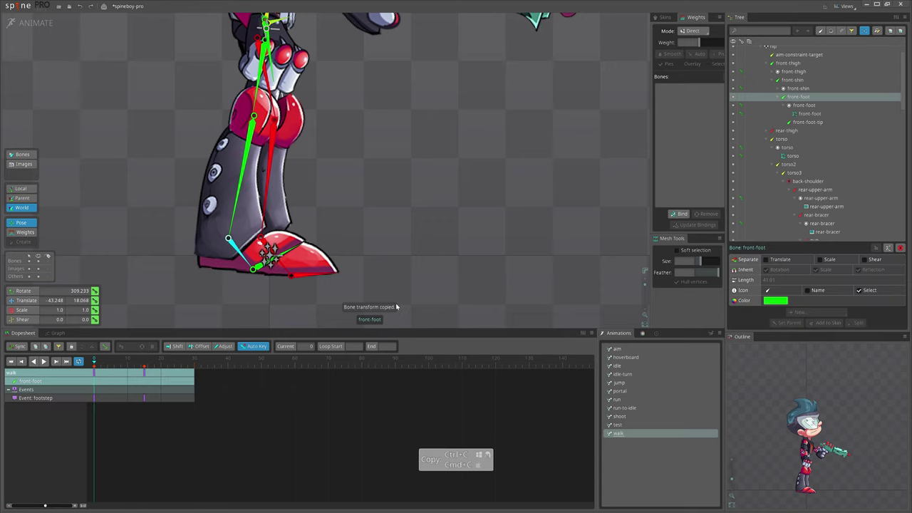
scroll(270, 278, up, 1)
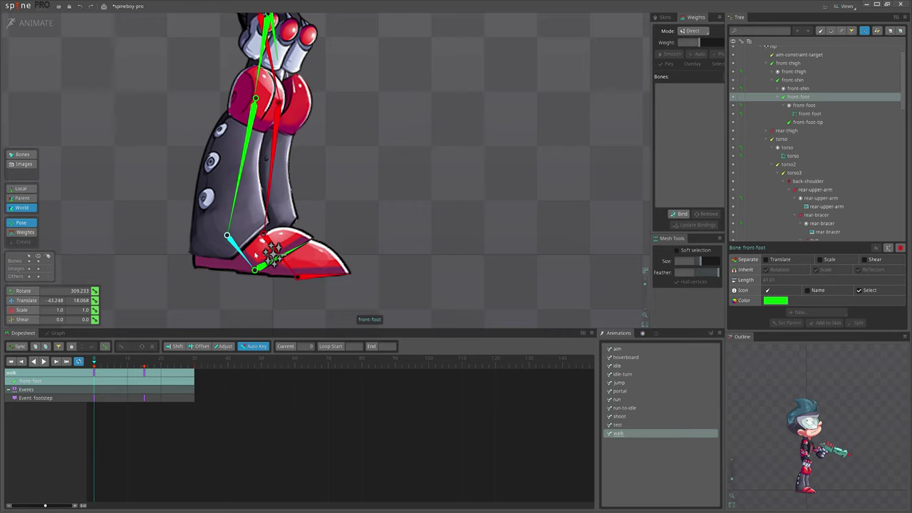
key(ctrl+c)
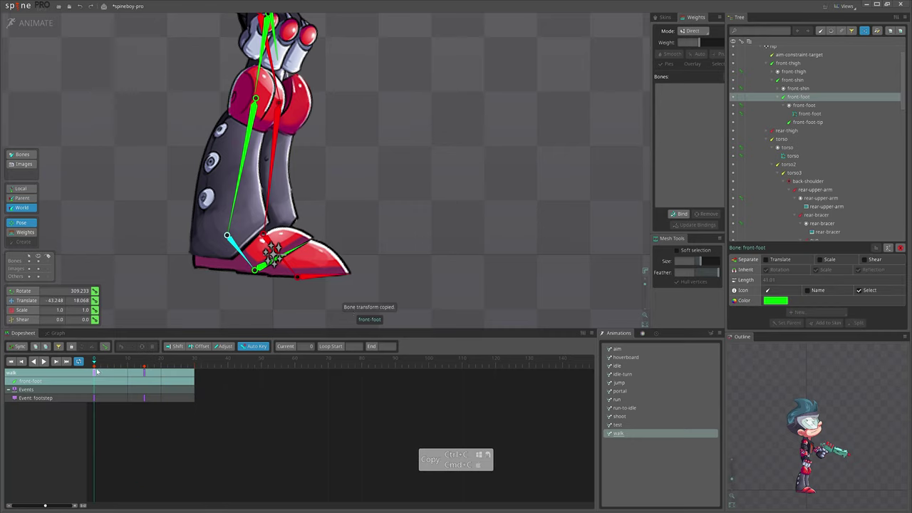
Step: Key the front-foot bone's translation at frame 0 and paste the copied transform at intervals along the first half of the walk
click(95, 300)
drag(102, 365, 143, 361)
key(ctrl+v)
key(ctrl+v)
key(ctrl+v)
key(ctrl+v)
key(d)
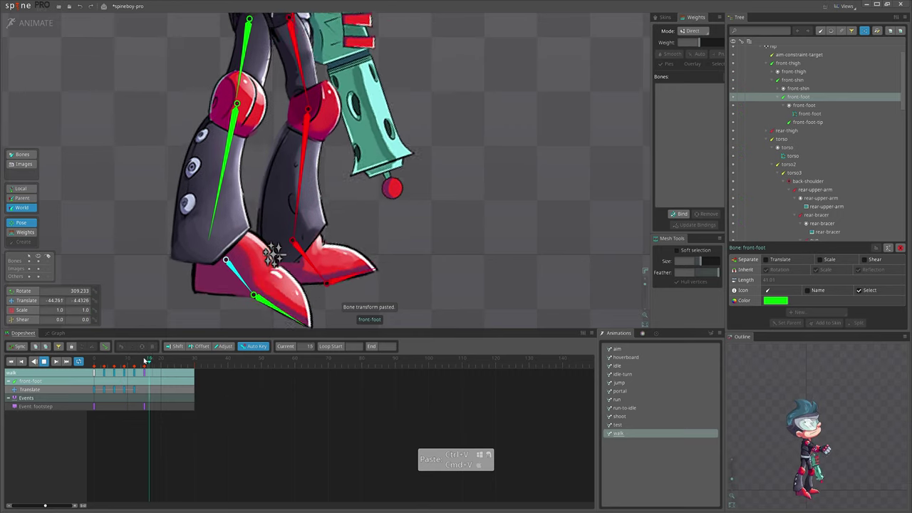
key(ctrl+v)
Step: Paste the copied front-foot transform frame by frame on the earliest frames of the walk
drag(141, 362, 99, 361)
key(ctrl+v)
click(101, 364)
key(ctrl+v)
Step: Try moving the front-foot bone with the Translate tool, undo the move and scrub through the early walk frames
scroll(244, 262, up, 3)
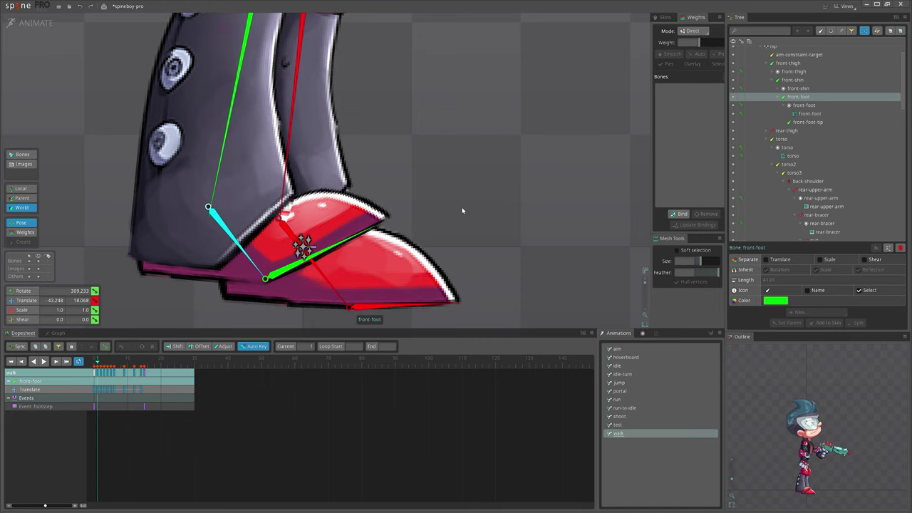
scroll(449, 199, down, 3)
scroll(404, 216, up, 3)
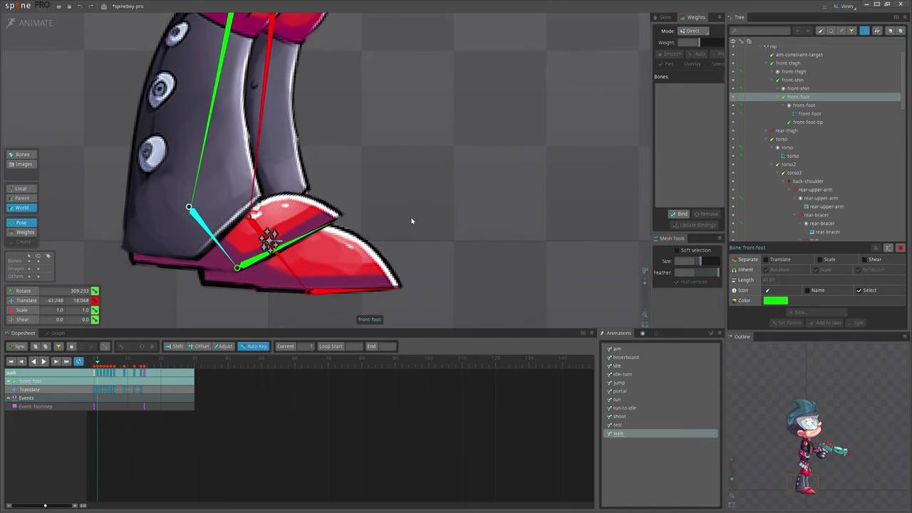
key(space)
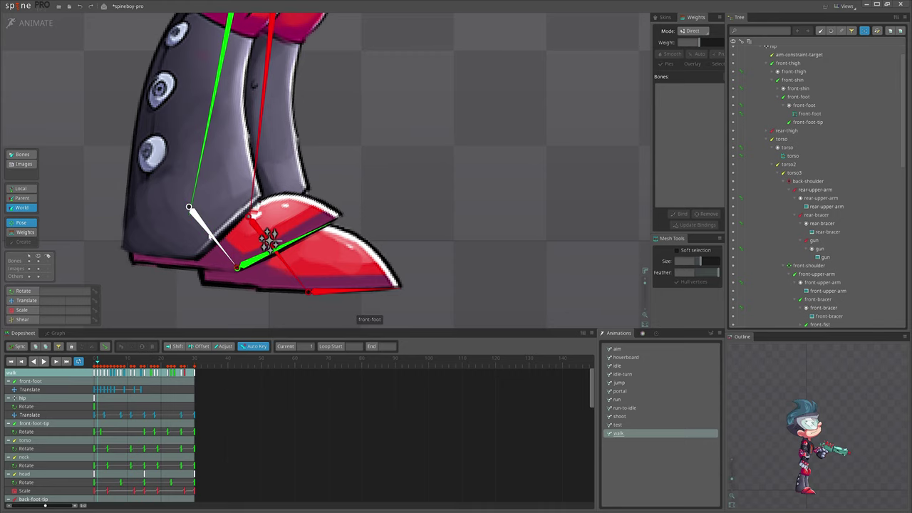
click(188, 207)
key(v)
drag(426, 187, 425, 190)
key(ctrl+z)
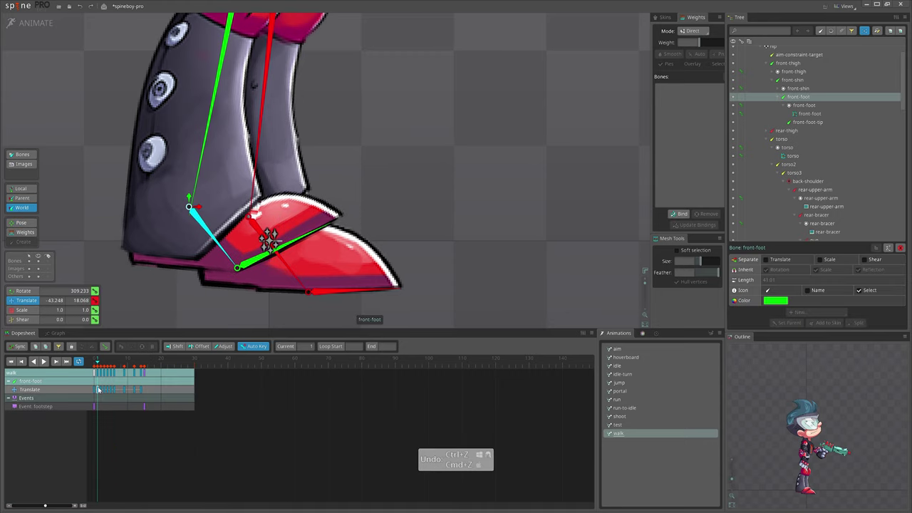
scroll(427, 107, down, 3)
drag(97, 367, 106, 367)
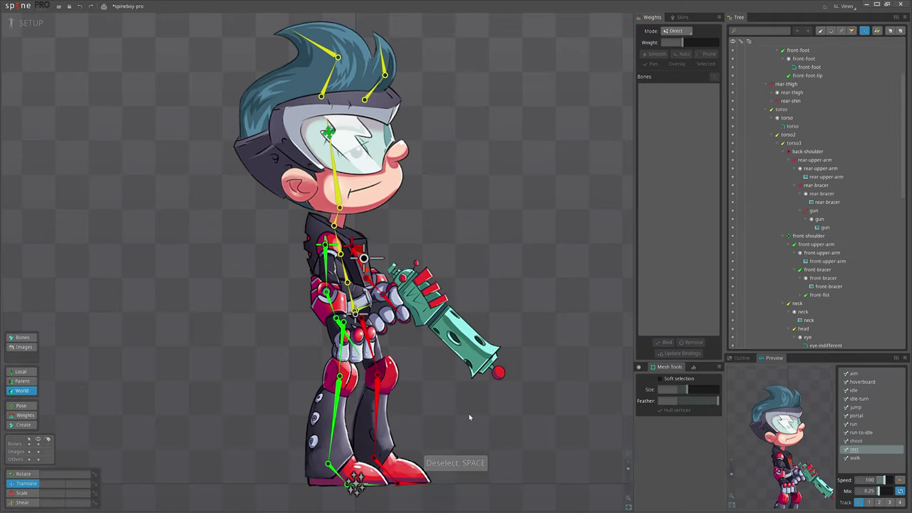
Step: Select the rear-thigh bone in Setup mode, try shortening it to about 75 and undo the length change
scroll(388, 385, up, 5)
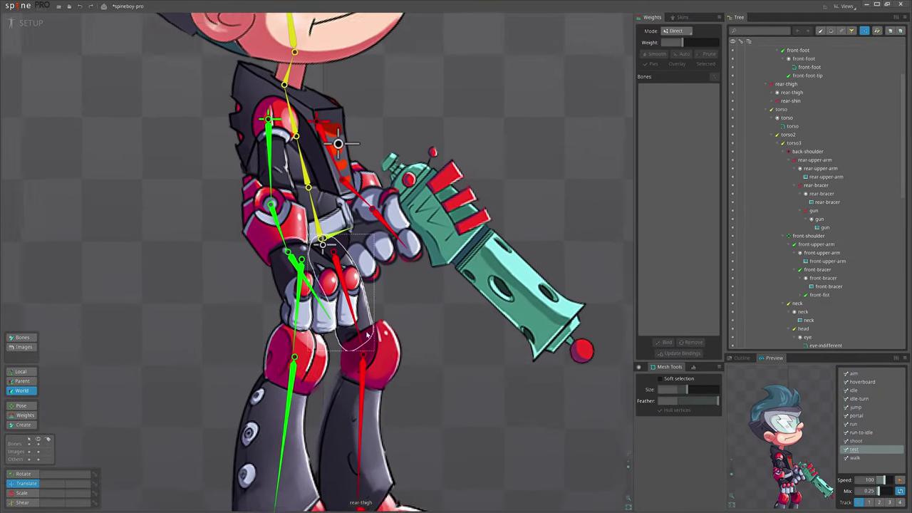
click(379, 364)
scroll(380, 365, up, 3)
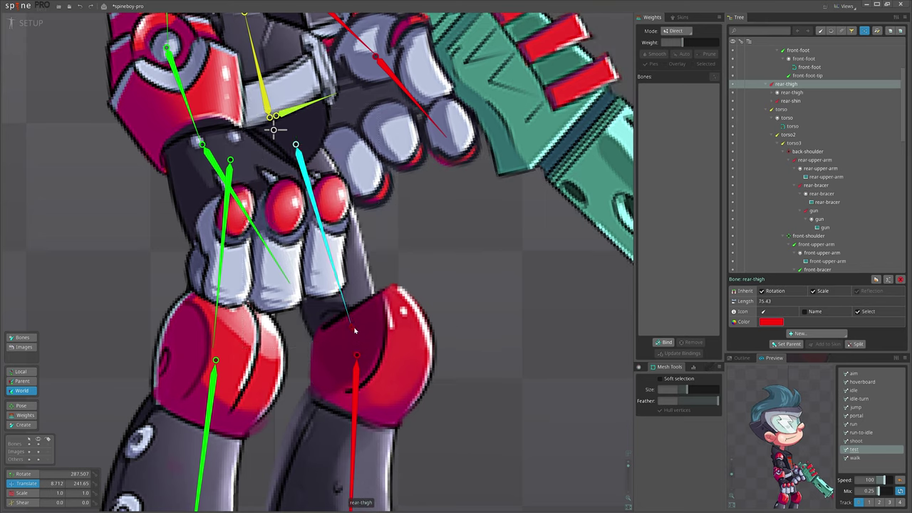
drag(356, 335, 329, 317)
key(ctrl+z)
scroll(476, 308, down, 5)
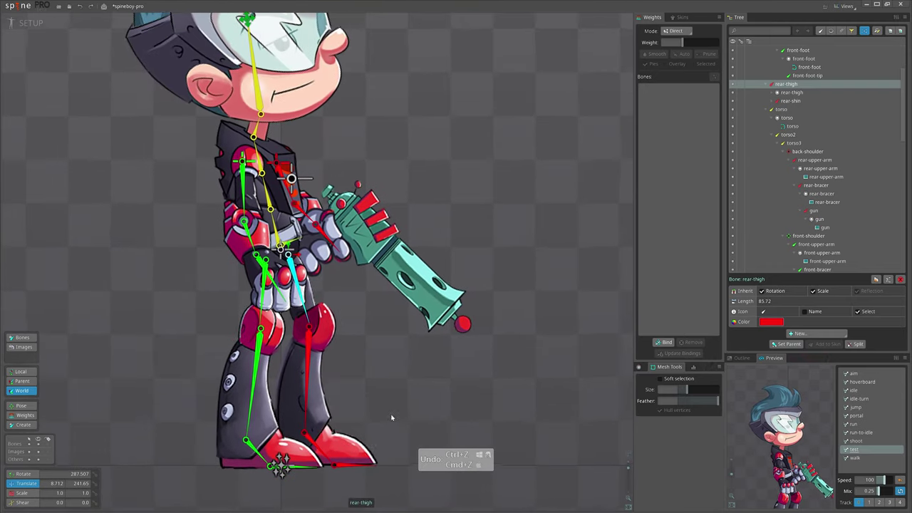
Step: Turn on the name display for the hip bone, try moving the bone and undo the move
scroll(303, 298, up, 6)
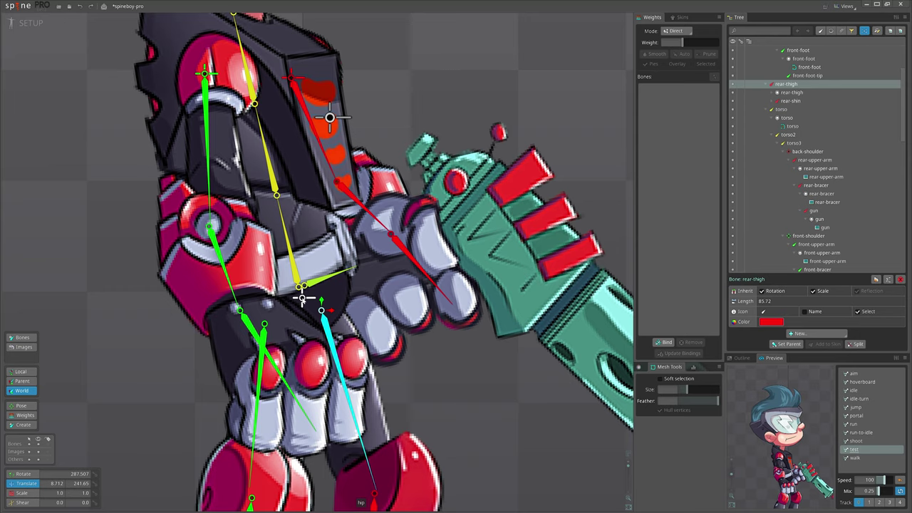
scroll(302, 298, down, 3)
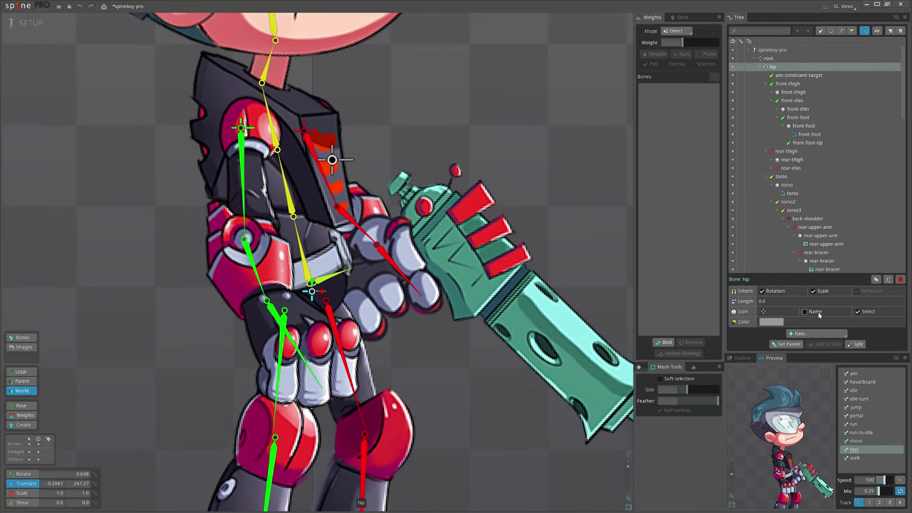
key(space)
scroll(453, 400, down, 3)
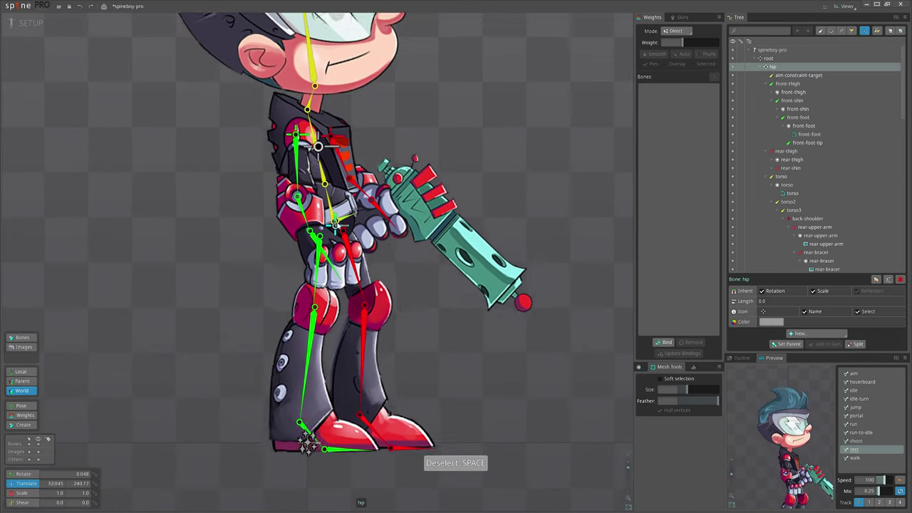
key(ctrl+z)
scroll(266, 261, up, 2)
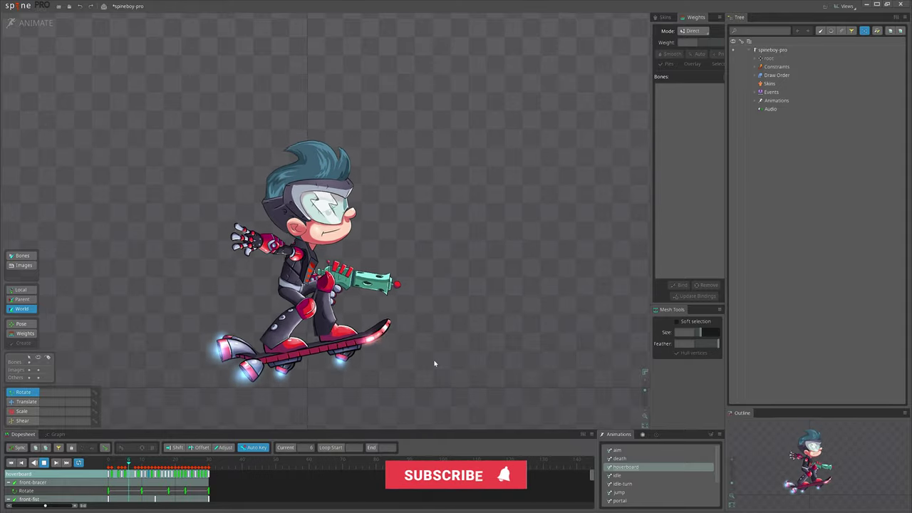
drag(435, 360, 454, 363)
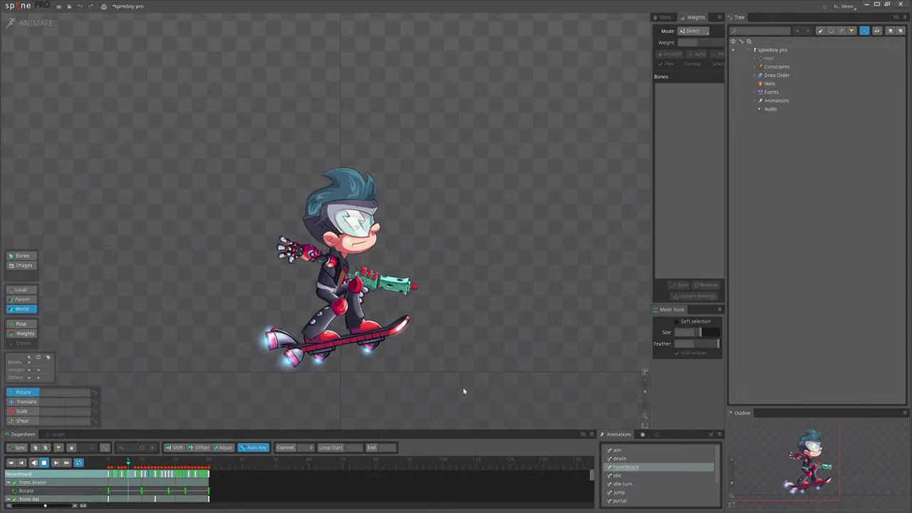
click(18, 5)
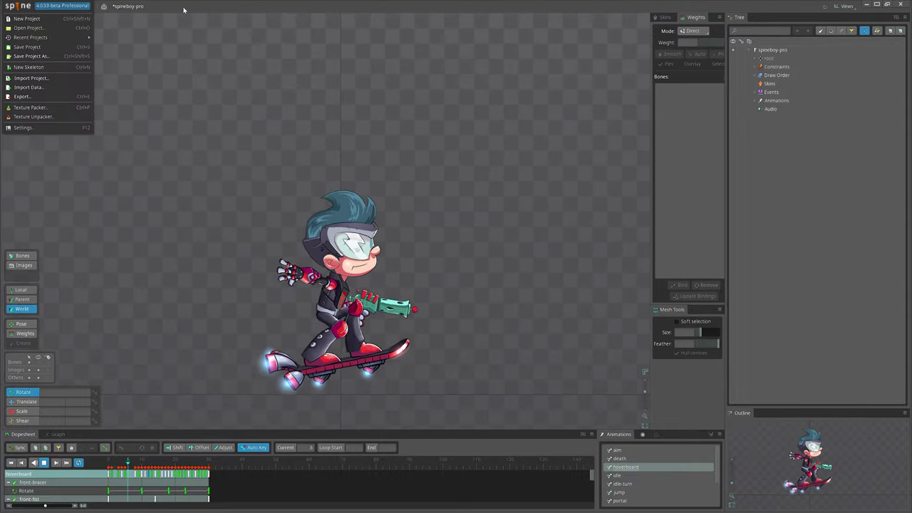
click(455, 309)
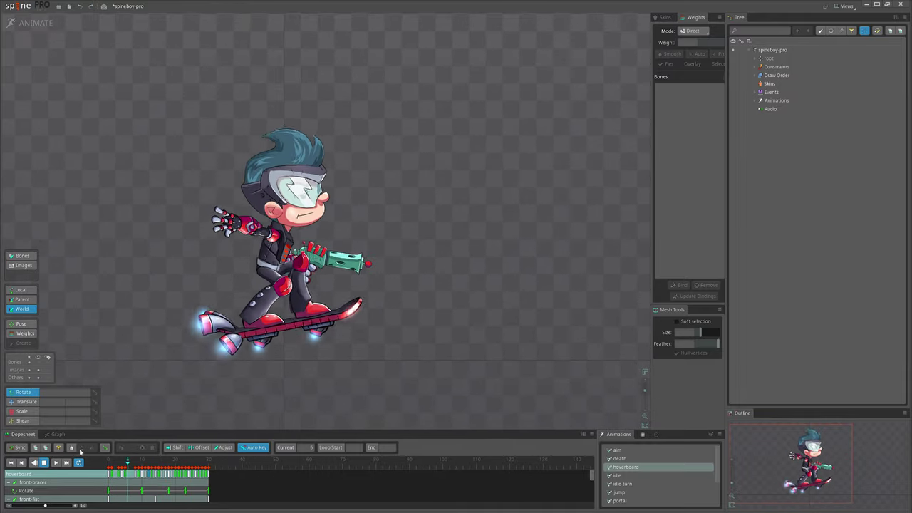
click(57, 433)
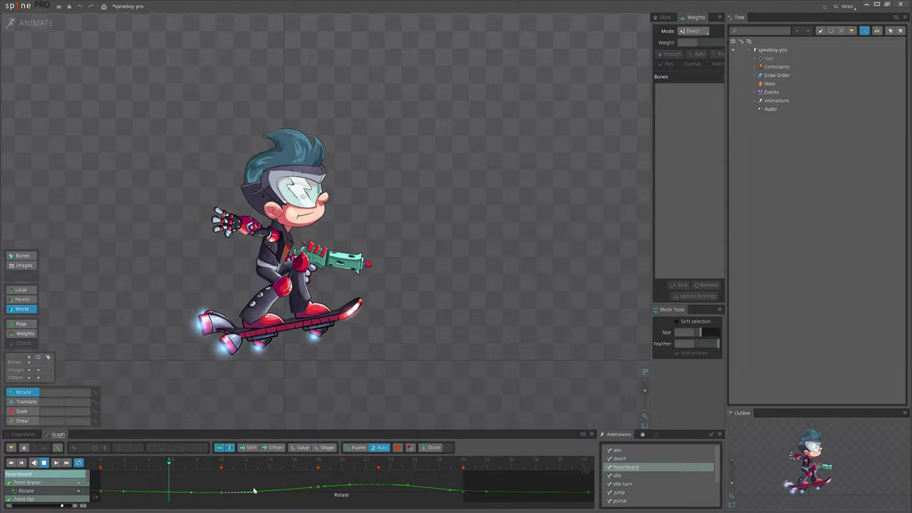
click(8, 435)
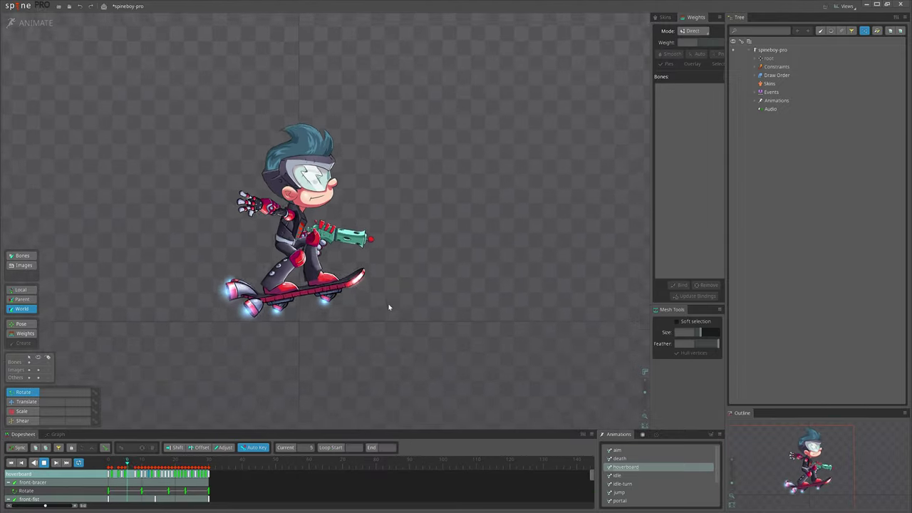
drag(381, 331, 396, 364)
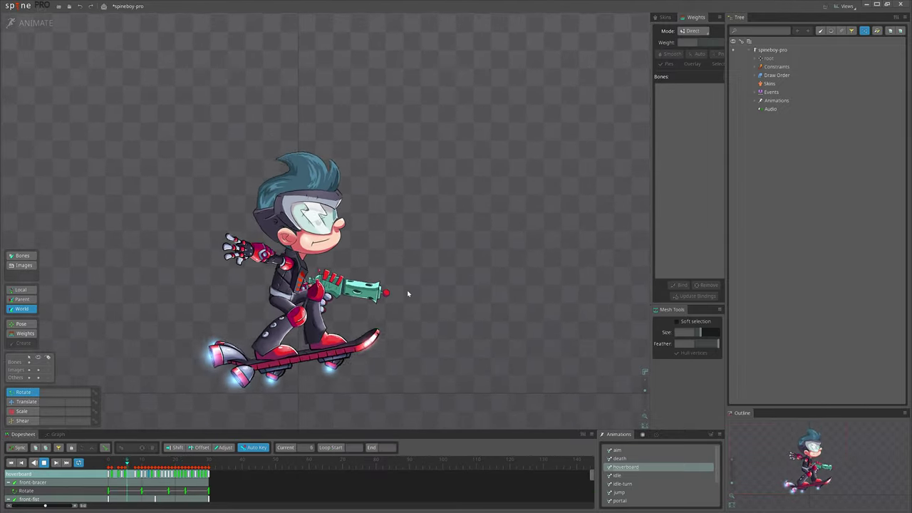